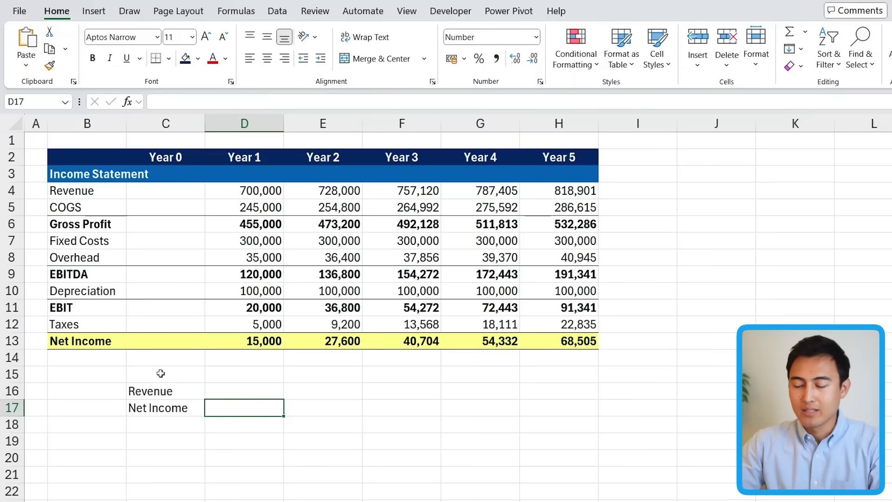
Copy the Net Income figures D13:H13 and paste them into row 17.
left_click_drag(219, 341, 563, 336)
key("ctrl+c")
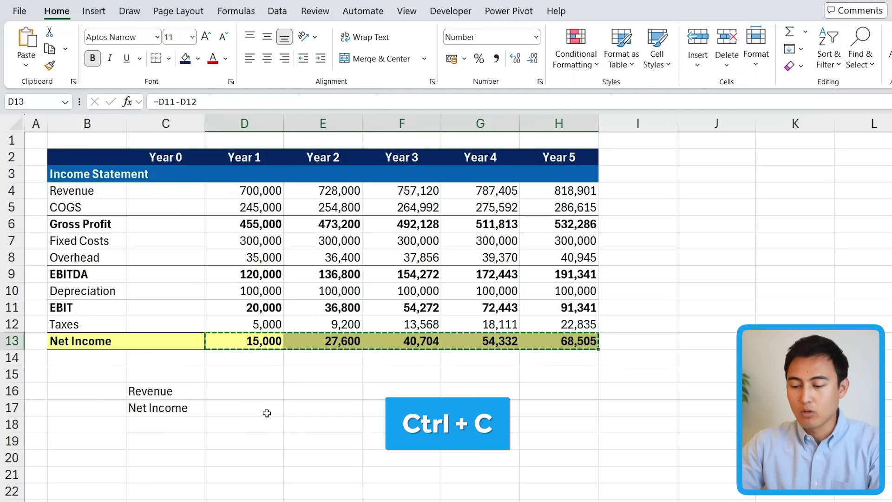
left_click(265, 419)
key("Up")
key("ctrl+v")
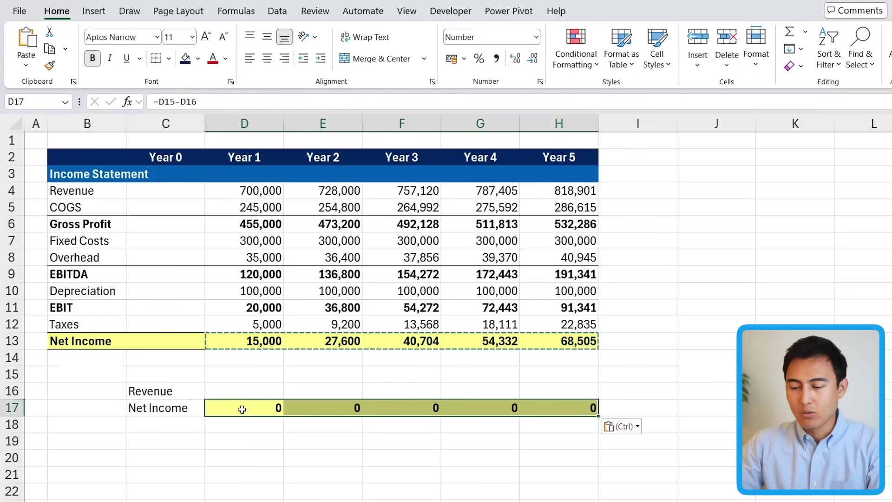
key("Escape")
Compare the pasted and original Net Income formulas to see the shifted references returning zeros.
left_click(253, 409)
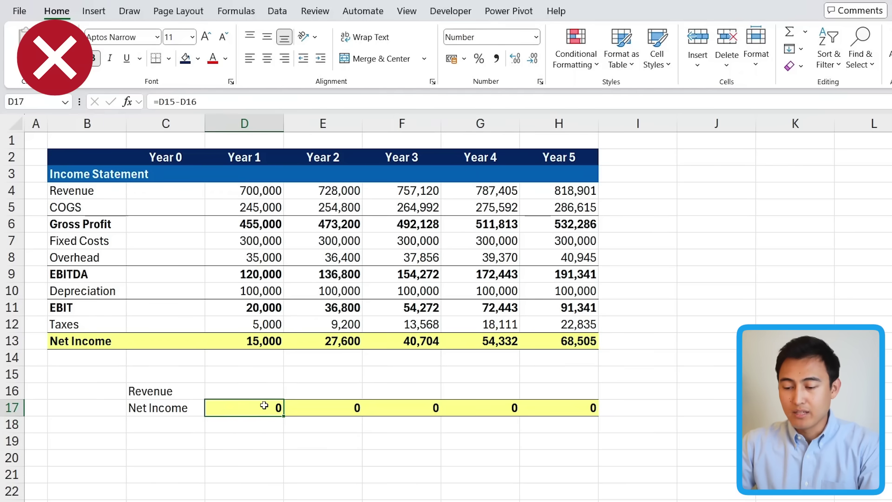
double_click(264, 406)
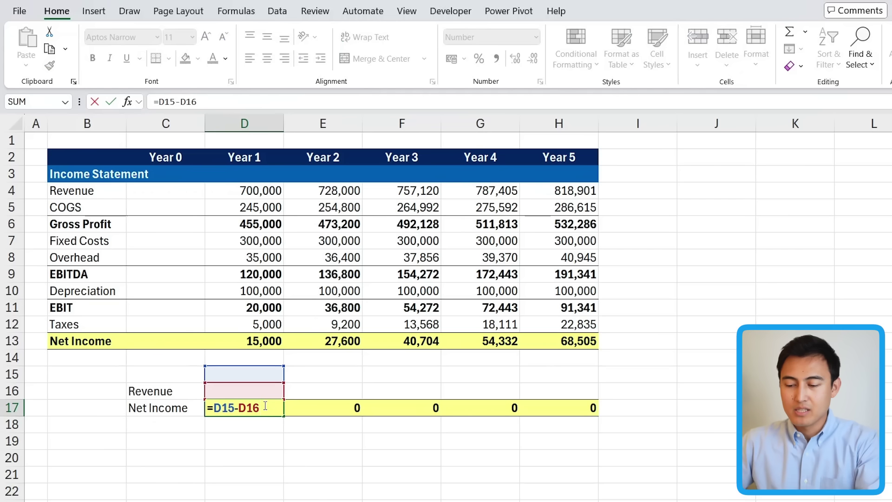
key("Escape")
key("Up")
key("Up")
key("Up")
key("Up")
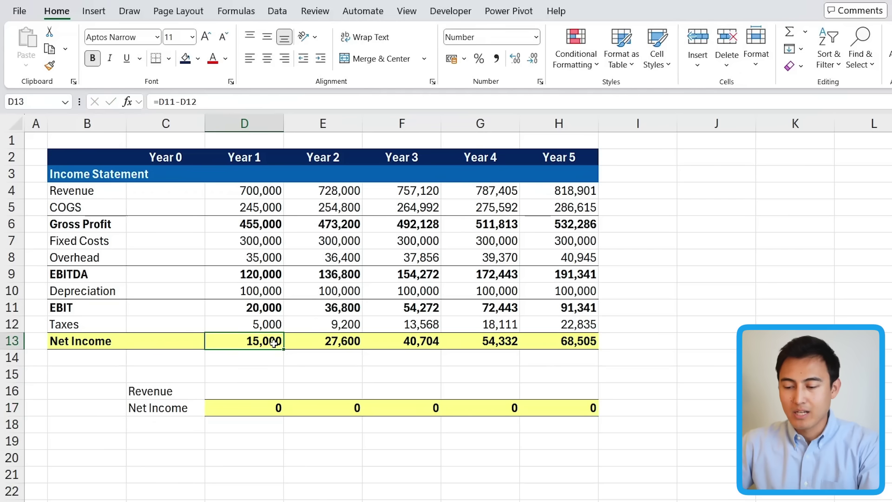
double_click(274, 343)
key("Escape")
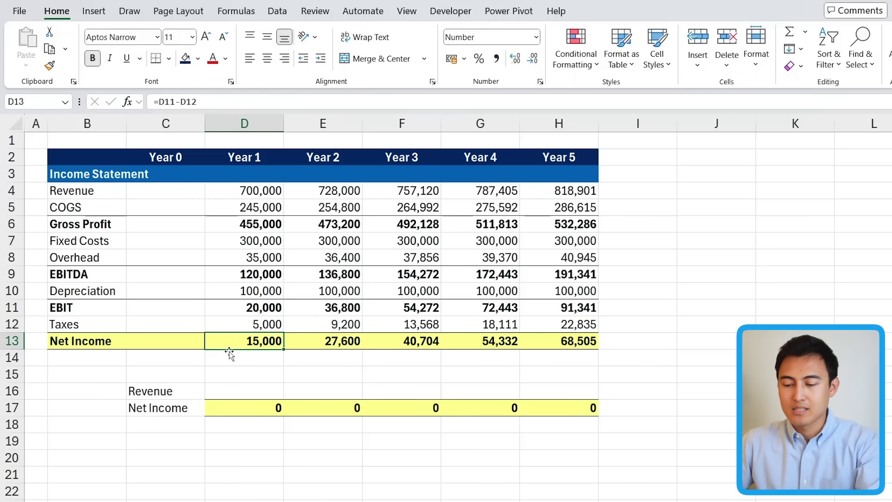
key("Down")
key("Down")
key("Down")
key("Down")
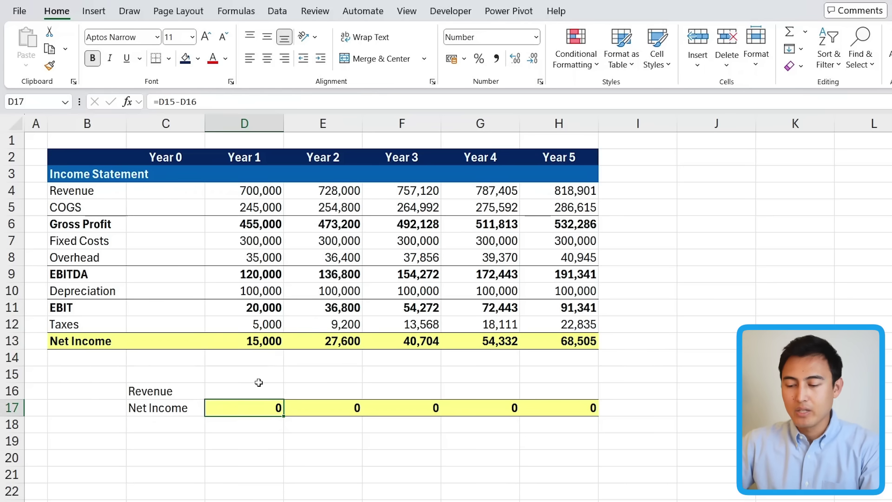
Clear the zero-valued formulas in row 17 and recopy the Net Income figures.
key("Up")
key("Up")
key("Up")
key("Up")
key("ctrl+shift+Right")
key("ctrl+c")
key("Down")
key("Down")
key("Down")
key("Down")
key("ctrl+shift+Right")
key("Delete")
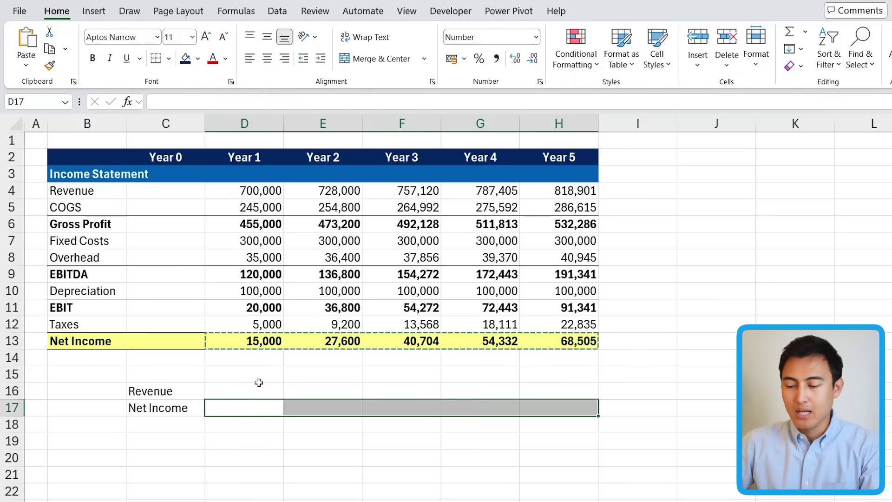
left_click(258, 385)
key("Down")
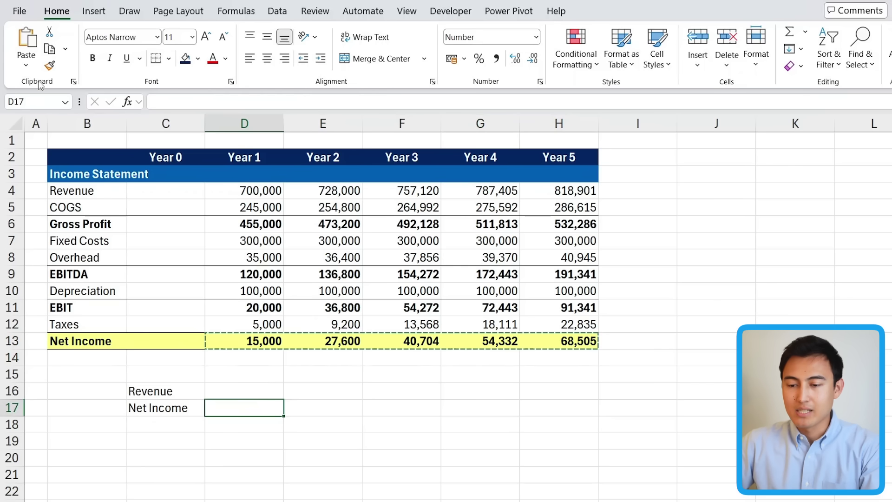
Paste the Net Income figures into D17 as values through Home > Paste > Paste Special.
left_click(26, 69)
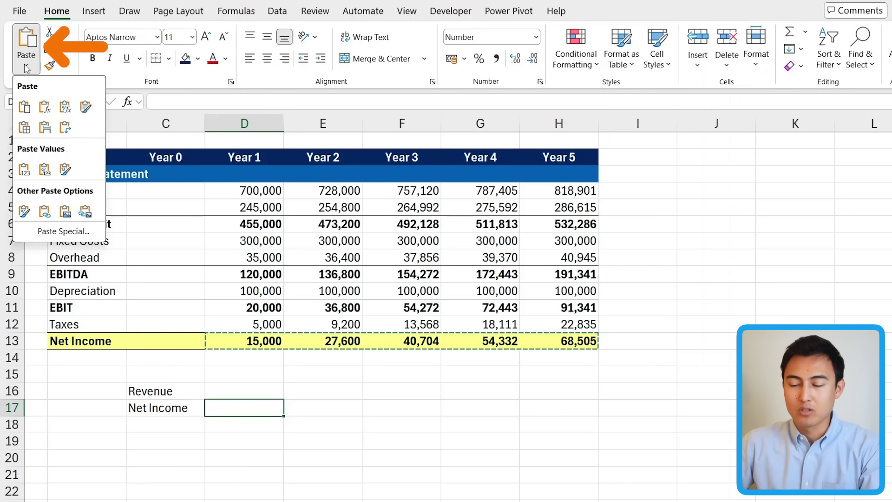
left_click(72, 233)
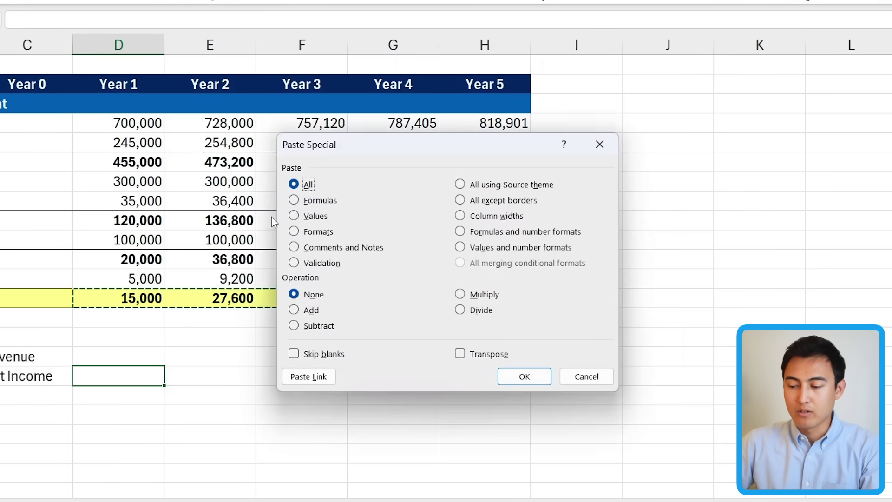
left_click(295, 216)
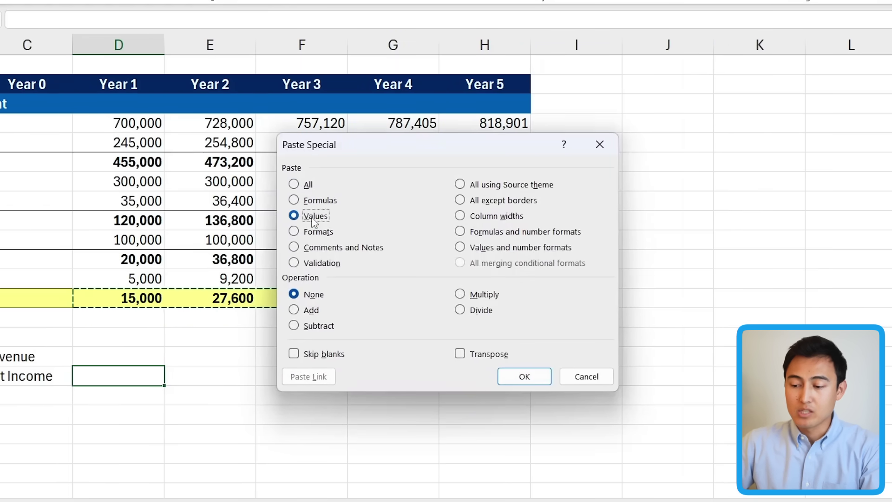
key("Return")
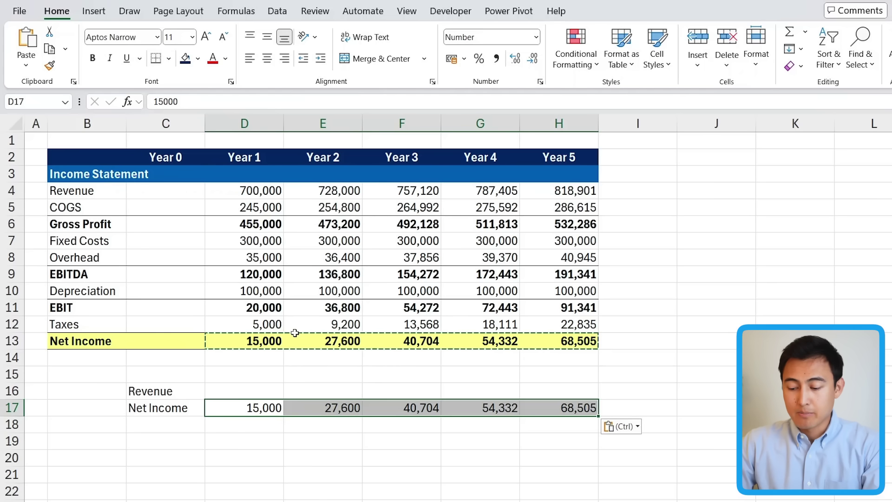
Repeat the values-only paste using the Ctrl+Alt+V Paste Special shortcut.
key("ctrl+alt+v")
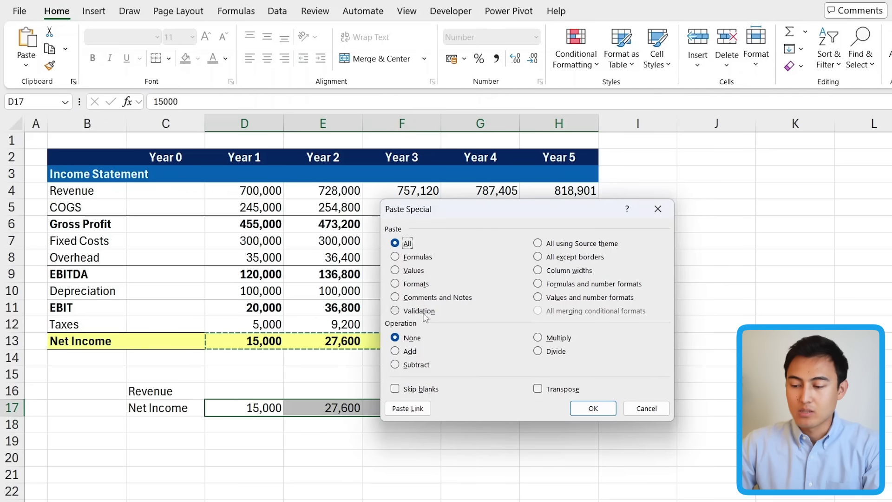
left_click(573, 409)
key("Down")
key("Down")
scroll(247, 334, "down", 2)
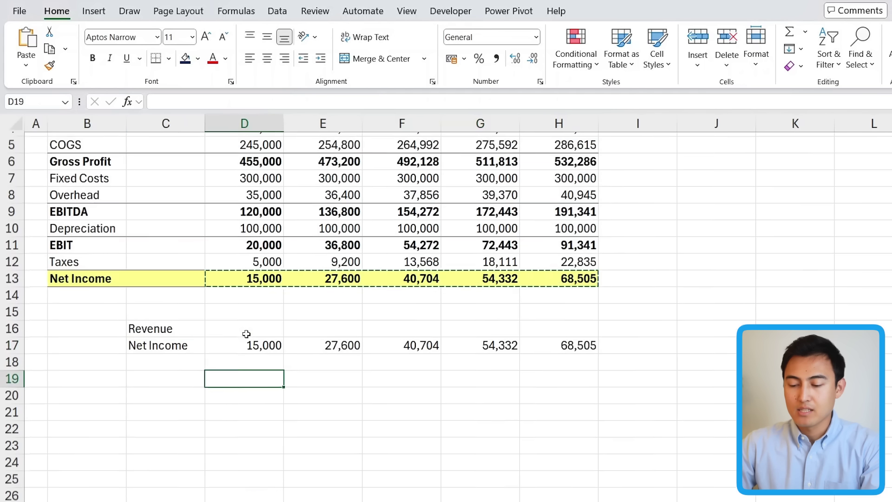
Copy C17:H17 and paste it at D19 with Transpose, turning the row into a column.
left_click(181, 344)
key("ctrl+shift+Right")
key("ctrl+c")
left_click(225, 376)
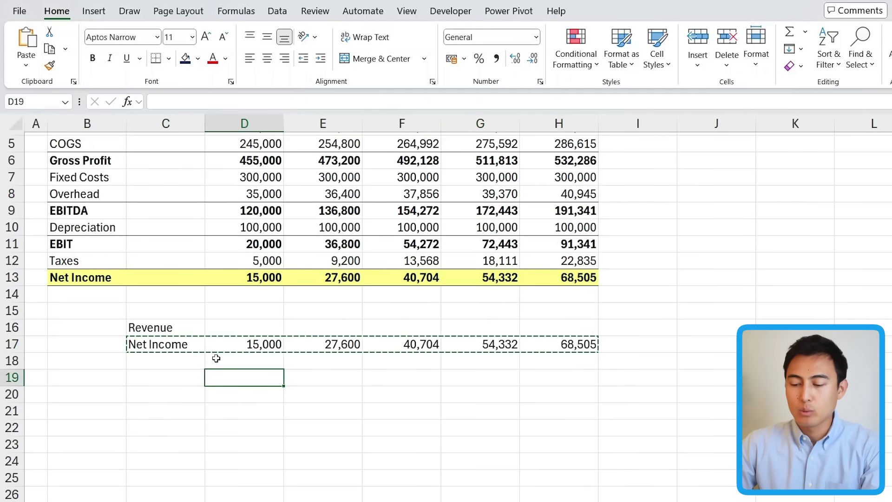
key("ctrl+alt+v")
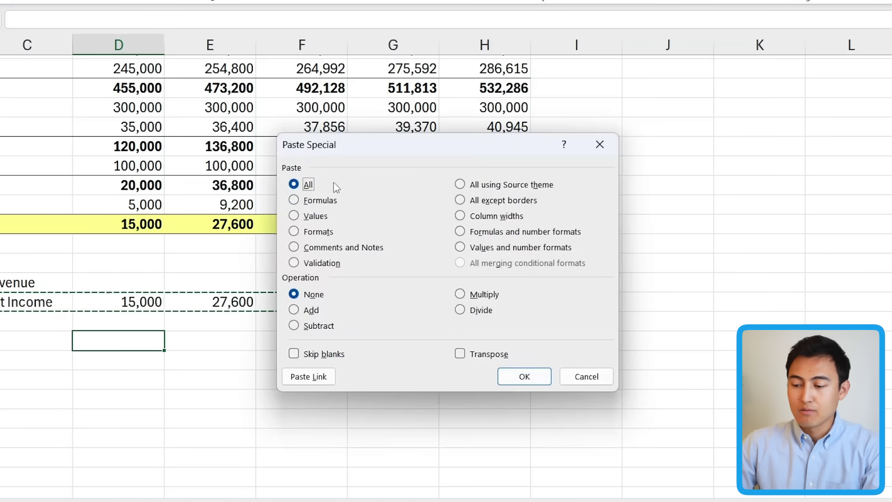
left_click(490, 354)
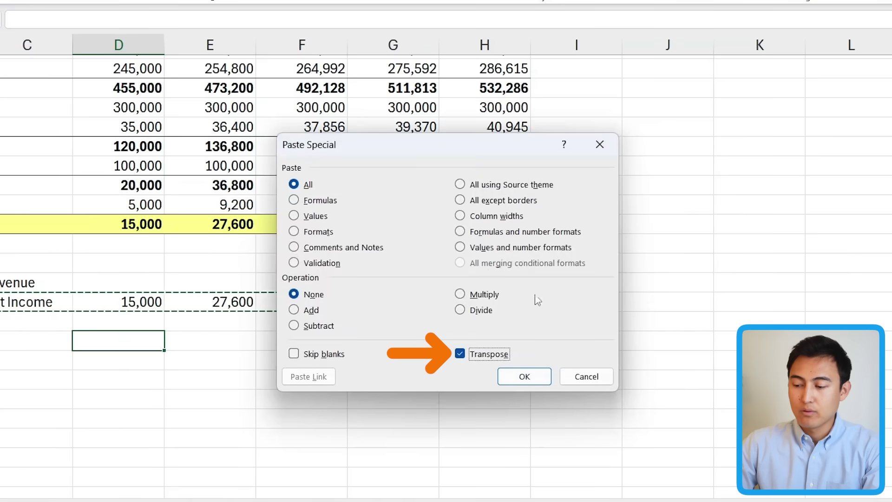
left_click(524, 377)
left_click(244, 340)
left_click(225, 323)
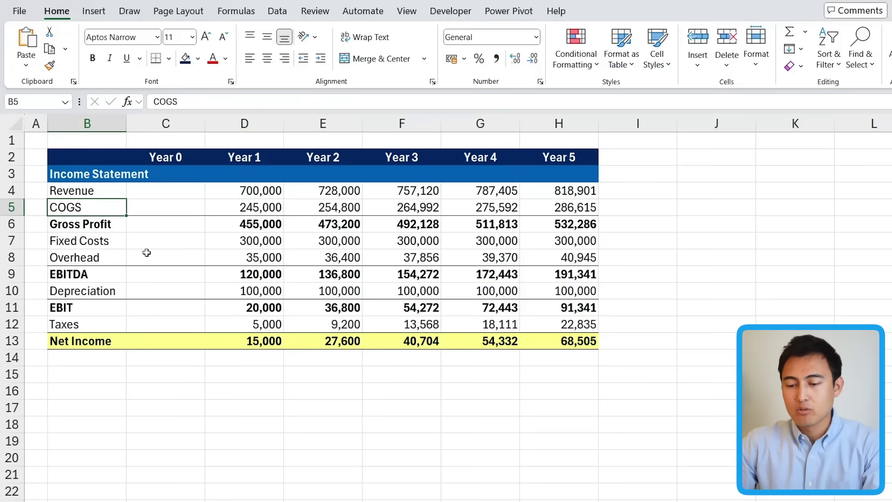
Insert a blank row above Overhead, delete it with Ctrl+Minus, then reinsert it.
left_click(11, 257)
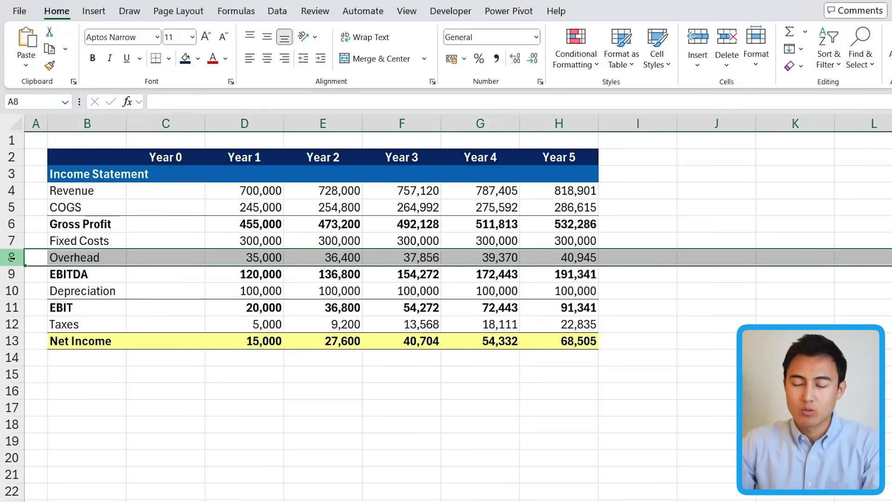
right_click(13, 257)
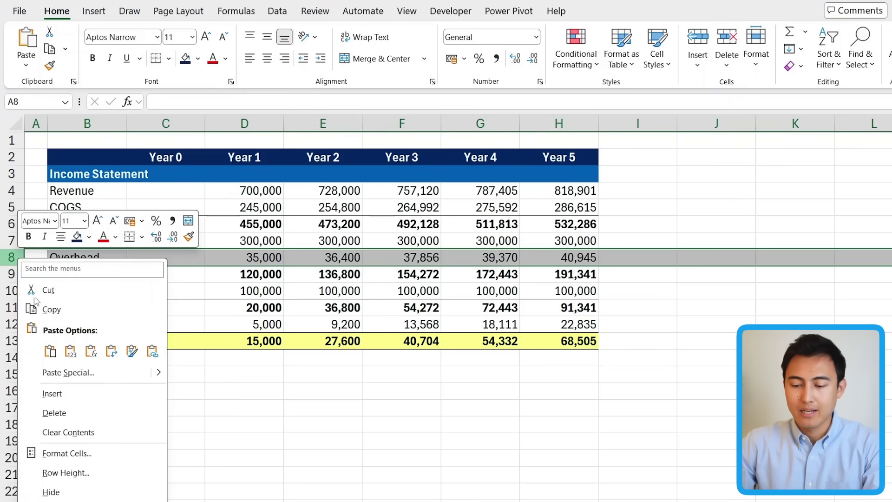
left_click(89, 394)
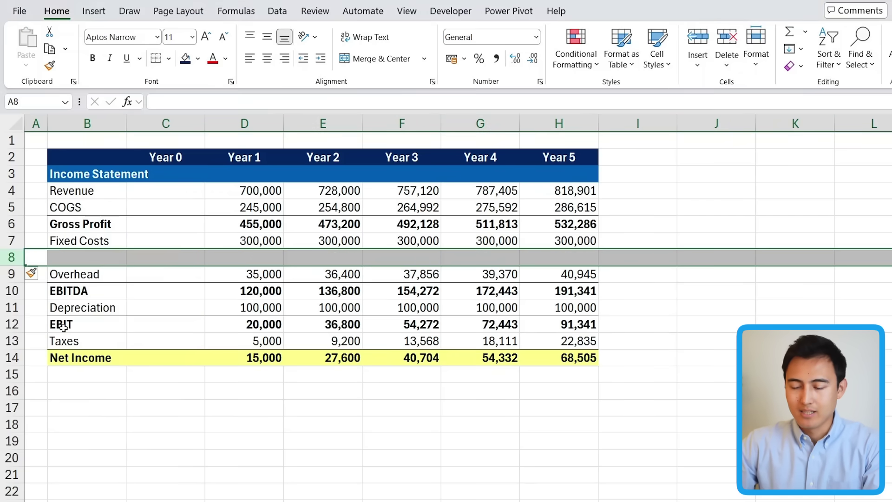
key("Right")
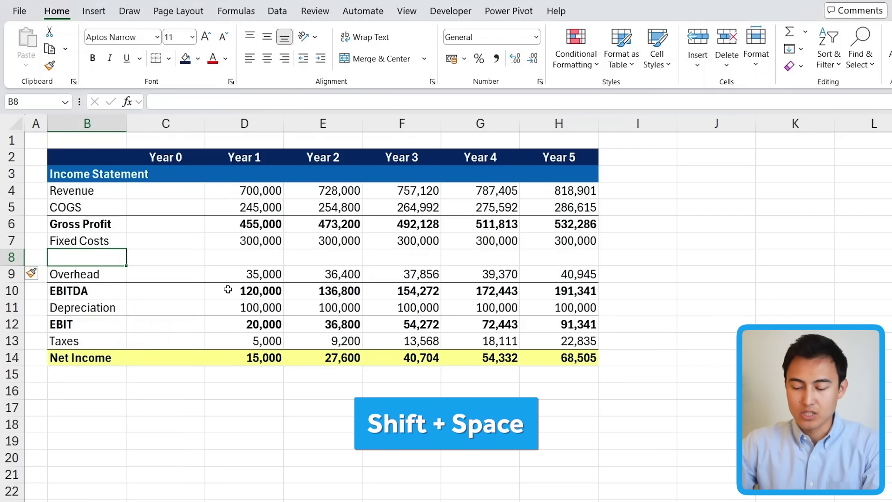
key("shift+space")
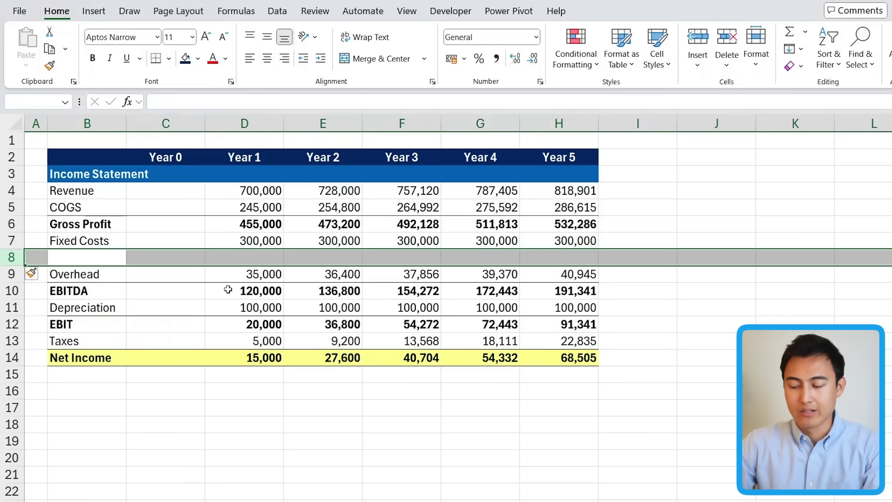
key("ctrl+minus")
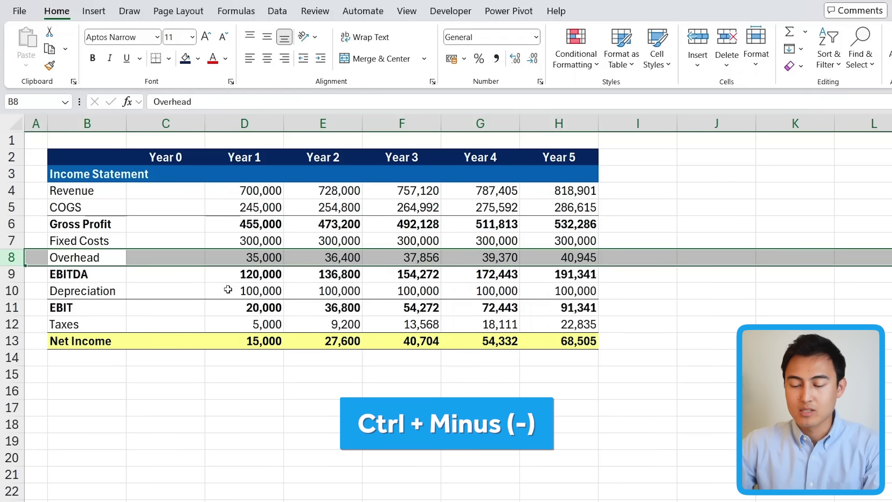
key("ctrl+shift+plus")
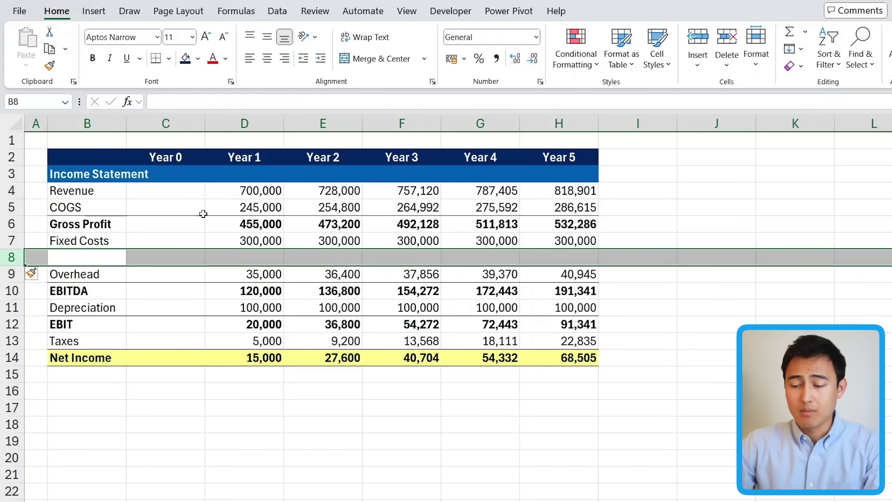
Insert blank columns before the Year 2 column and delete them again.
left_click(336, 120)
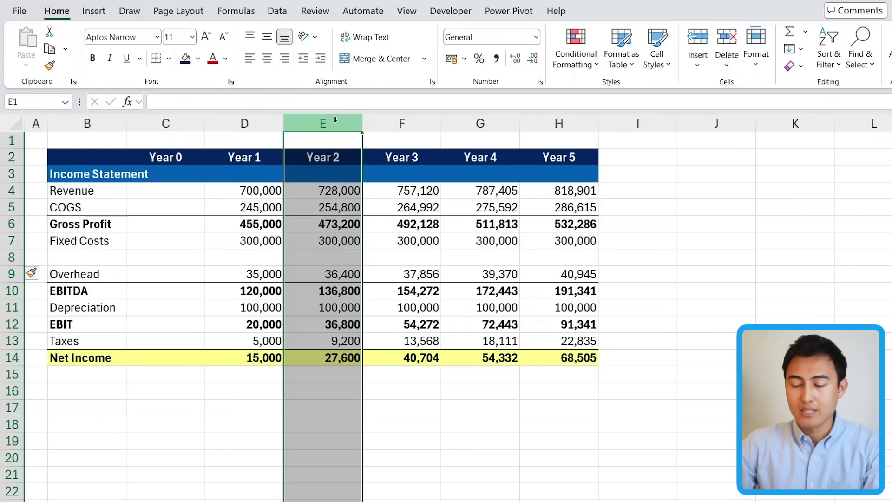
left_click(328, 148)
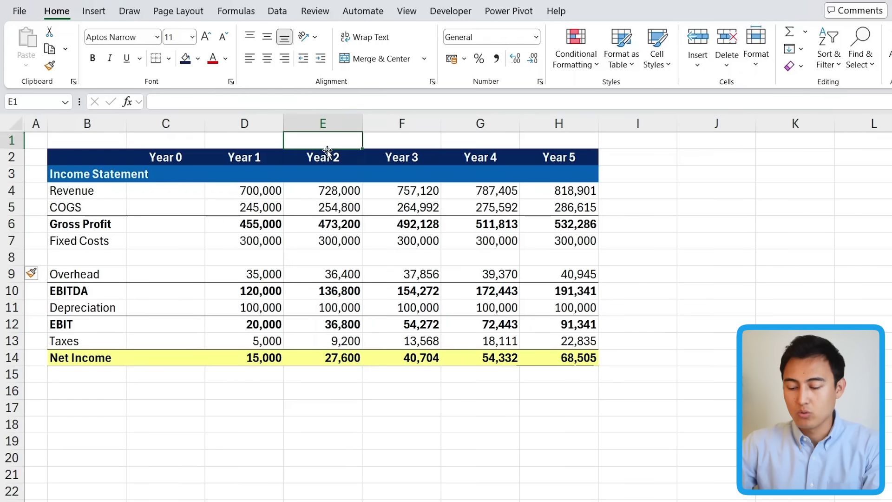
key("ctrl+space")
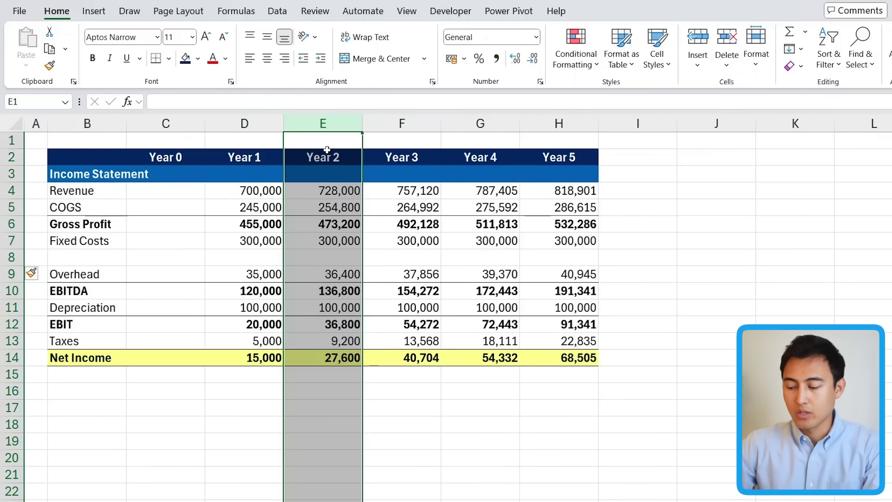
key("ctrl+shift+plus")
key("ctrl+shift+plus")
key("ctrl+shift+plus")
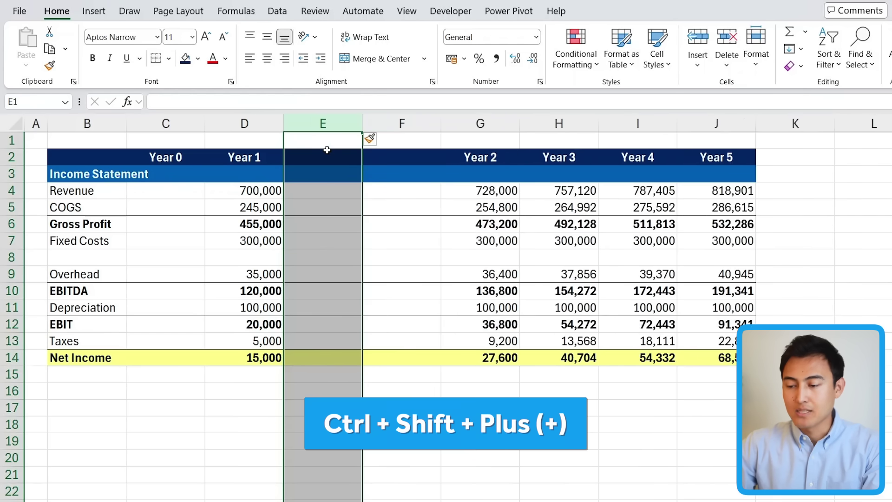
key("ctrl+minus")
key("ctrl+minus")
key("ctrl+minus")
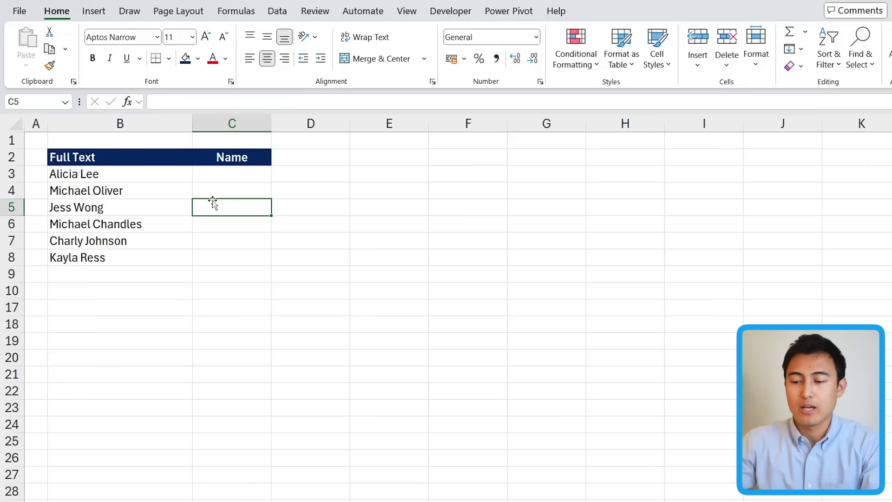
Type Alicia in C3 and Flash Fill the remaining first names down to Kayla.
left_click(217, 180)
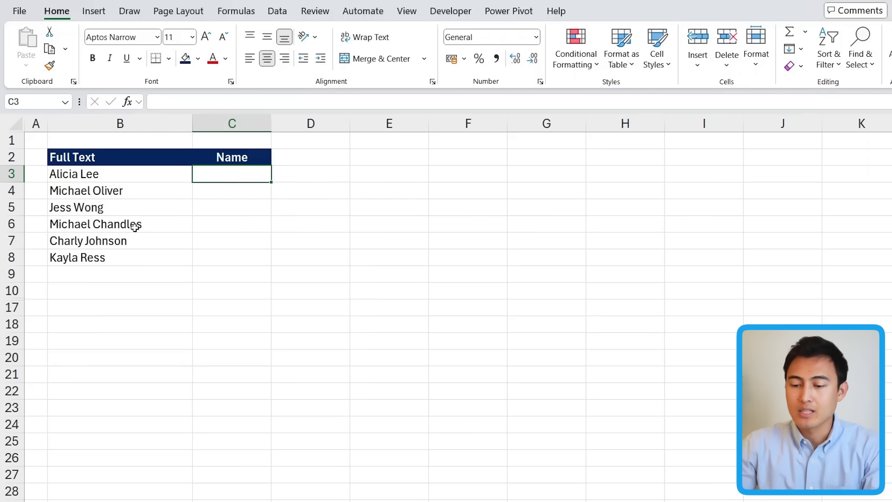
type("Alicia")
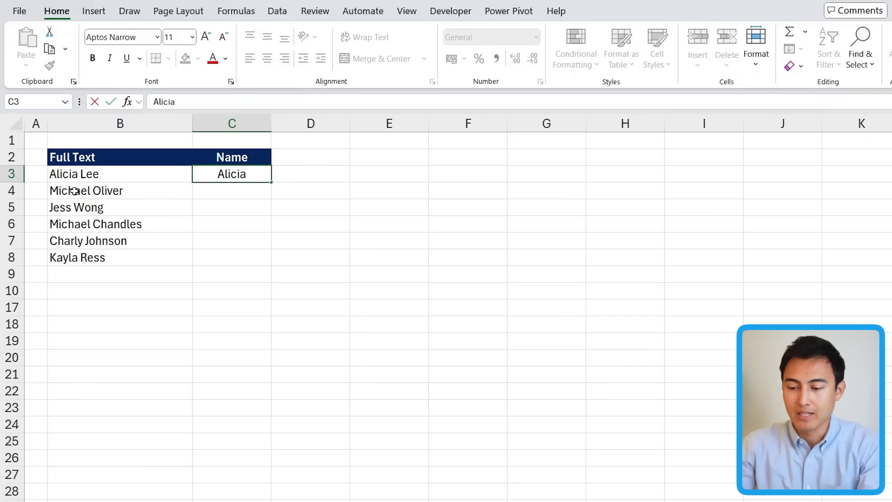
key("Return")
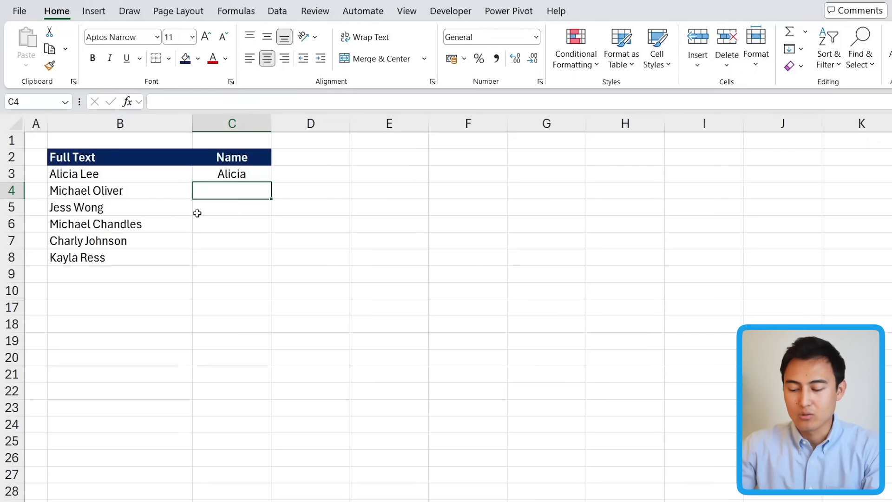
key("ctrl+e")
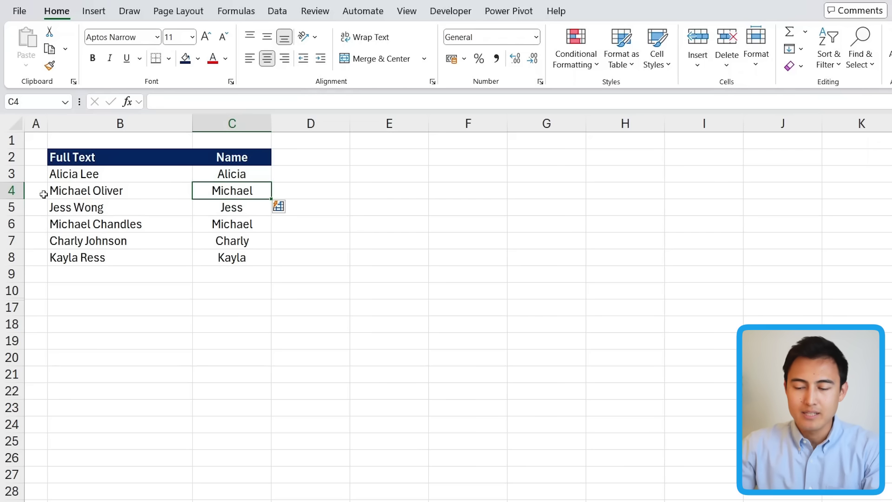
left_click(258, 179)
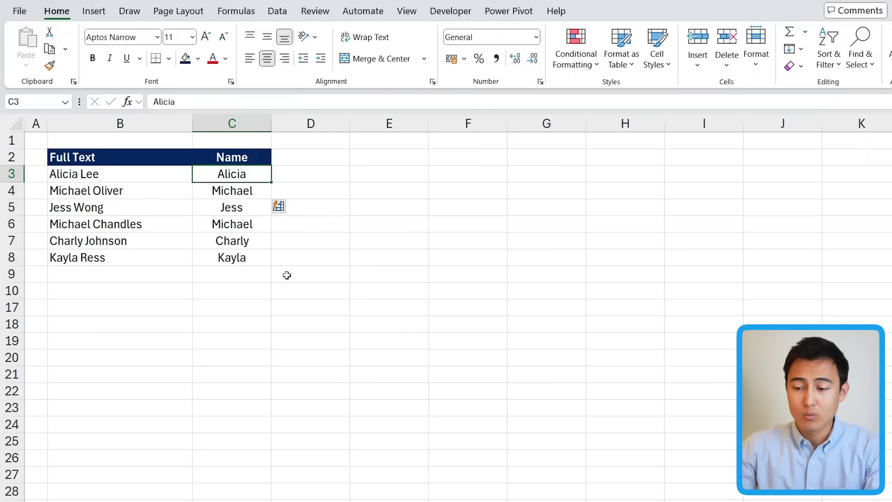
left_click(283, 13)
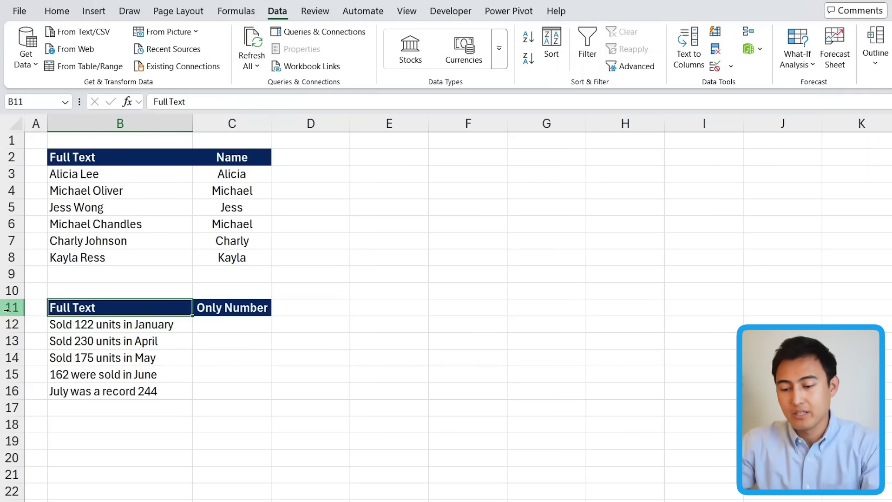
Enter 122 in C12 and Flash Fill the remaining numbers 230, 175, 162 and 244.
key("Down")
key("Right")
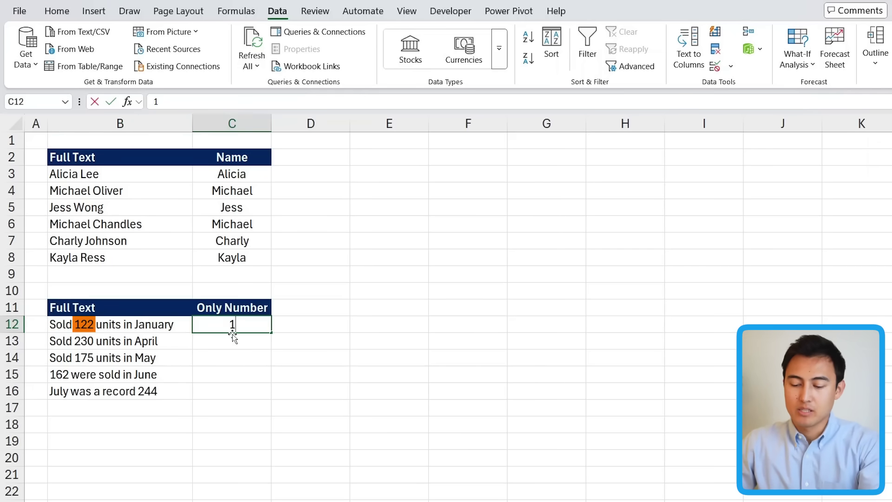
type("122")
key("Return")
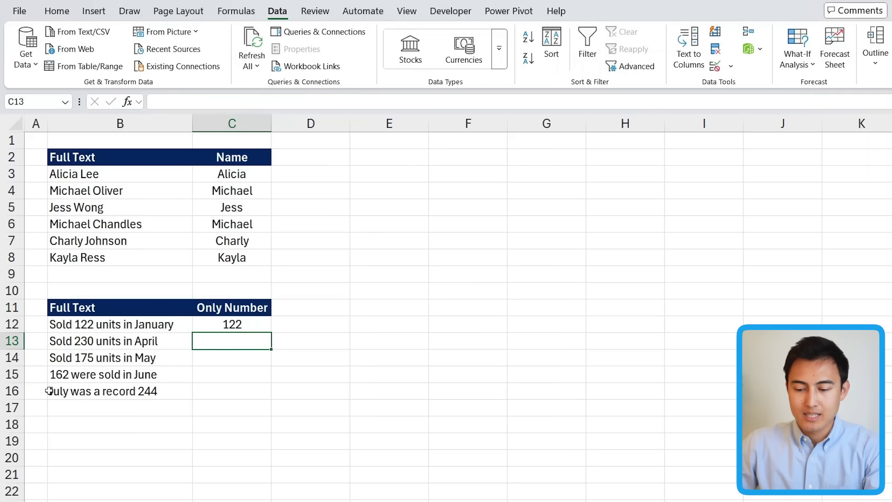
left_click(60, 375)
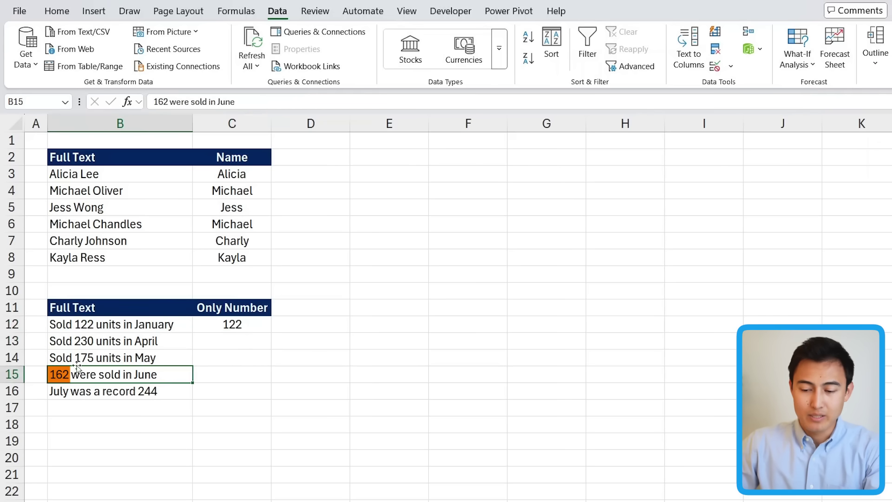
left_click(56, 388)
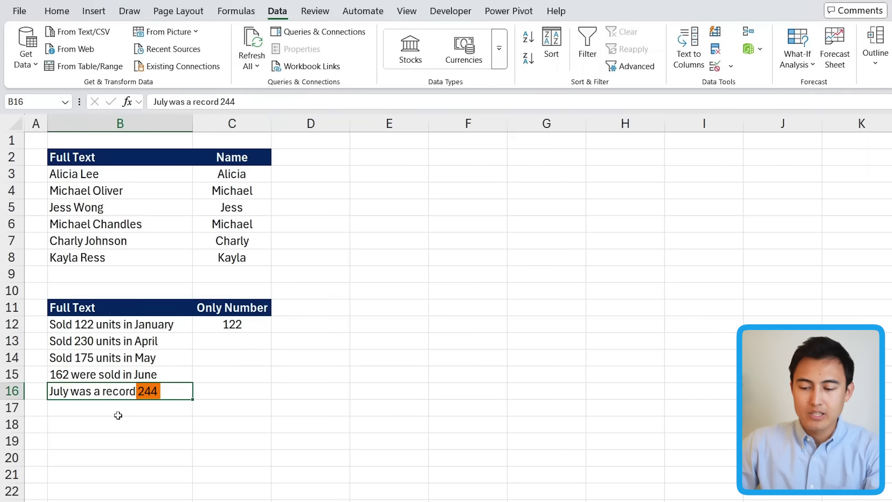
key("Up")
key("Up")
key("Up")
key("Up")
key("Right")
key("Down")
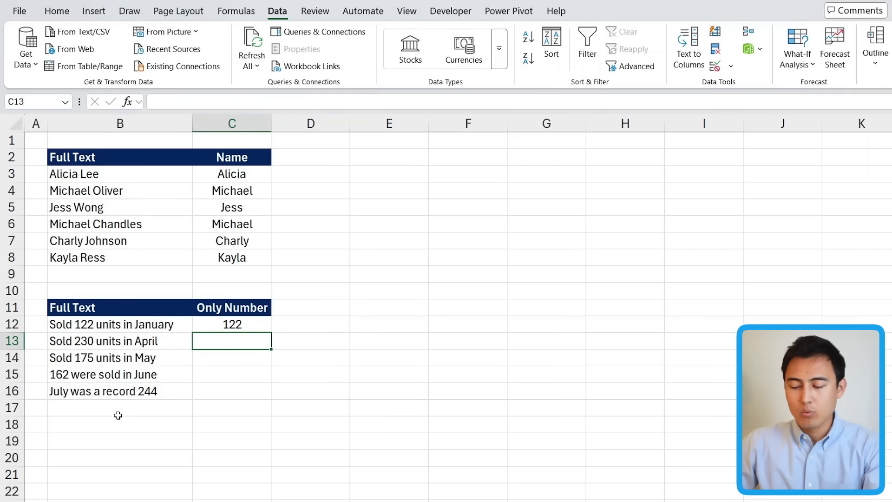
key("ctrl+e")
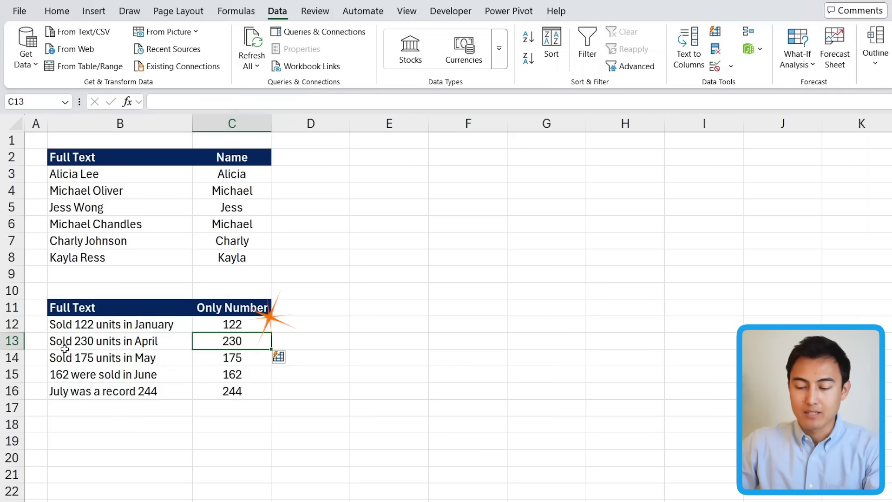
key("Down")
key("Down")
key("Down")
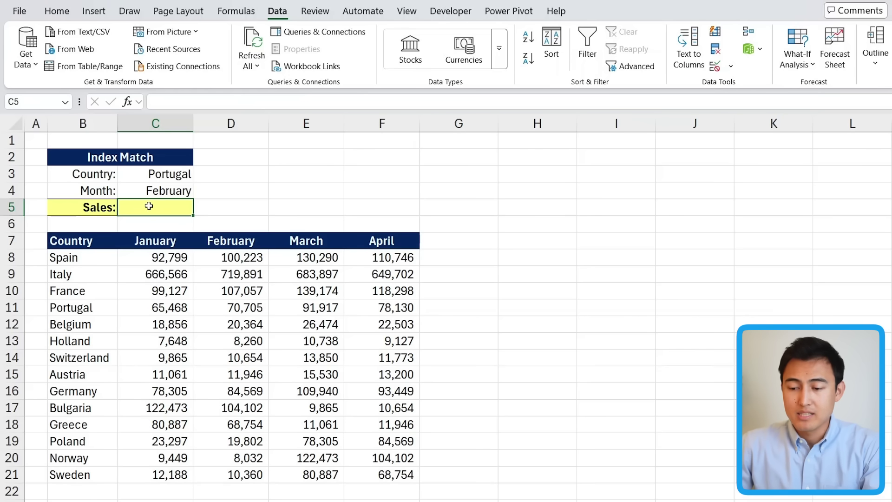
left_click(134, 191)
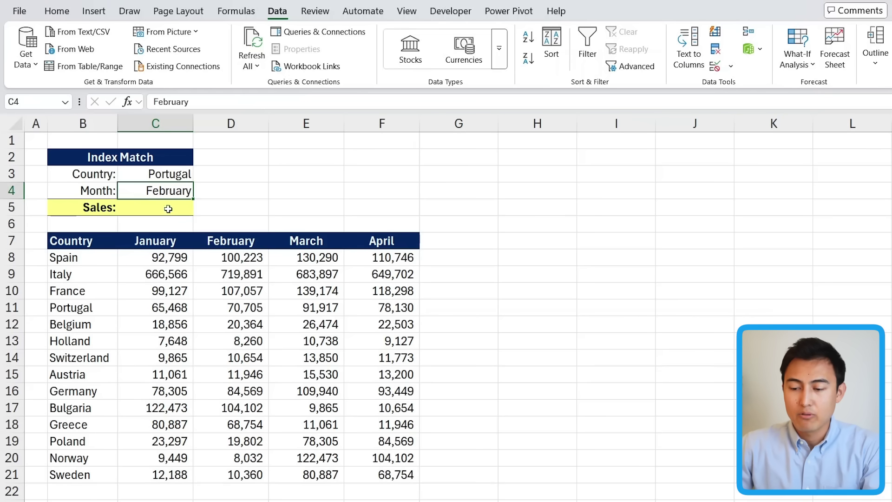
key("Up")
key("Down")
key("Down")
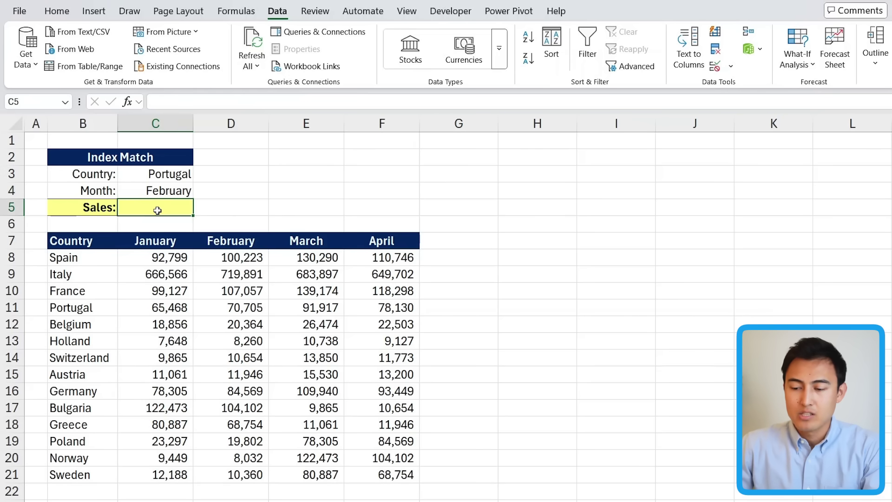
key("Right")
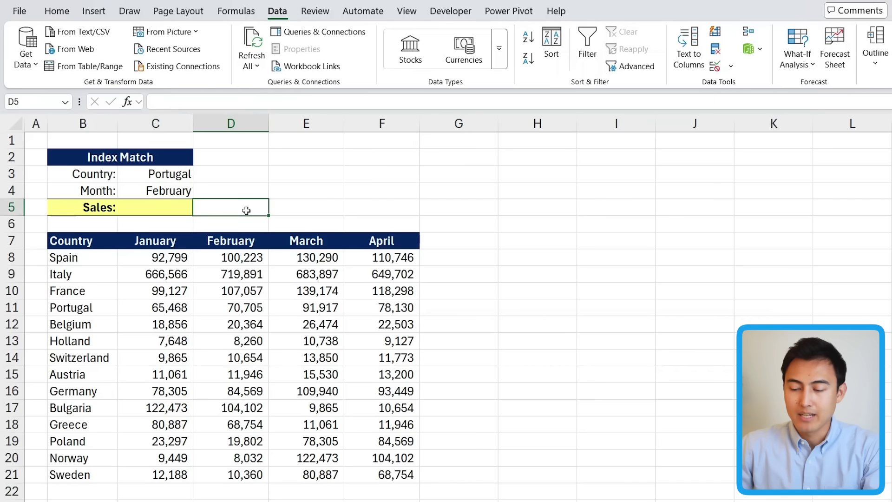
type("=vlo")
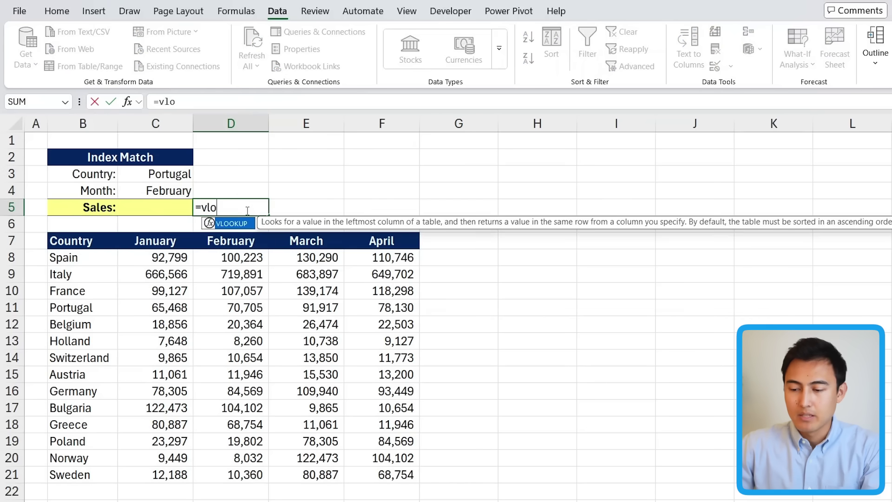
key("Tab")
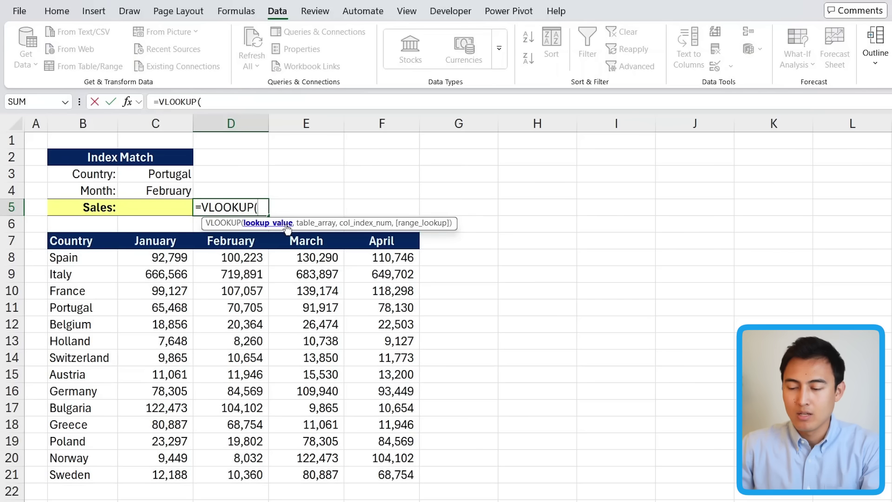
key("BackSpace")
key("BackSpace")
key("BackSpace")
key("BackSpace")
key("BackSpace")
key("BackSpace")
key("BackSpace")
key("BackSpace")
type("xlo")
key("Tab")
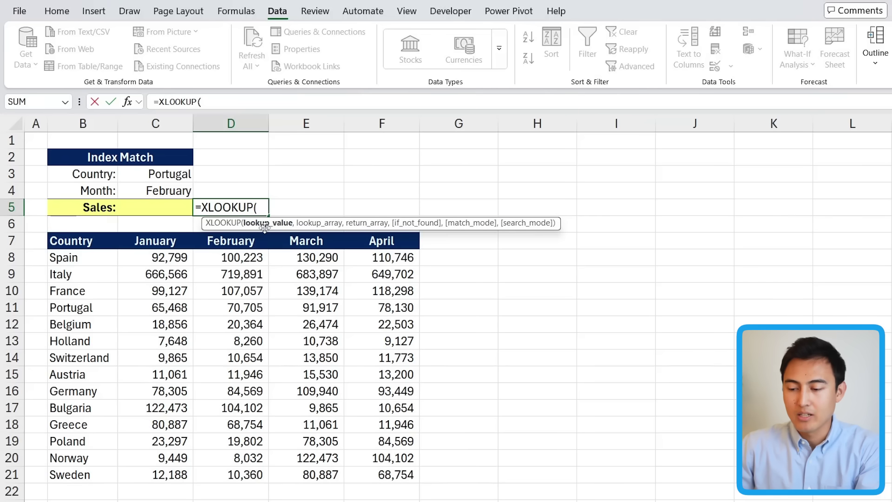
key("Escape")
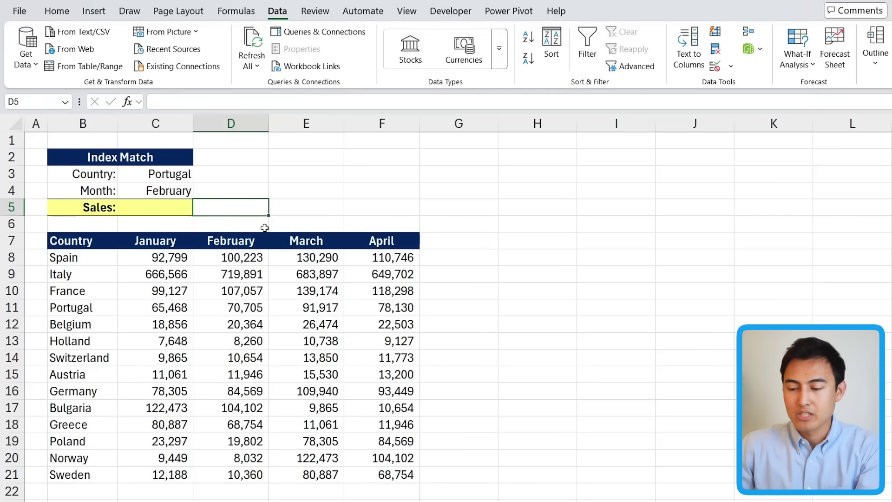
Start an INDEX formula in C5 over the monthly sales range C8:F21.
left_click(155, 211)
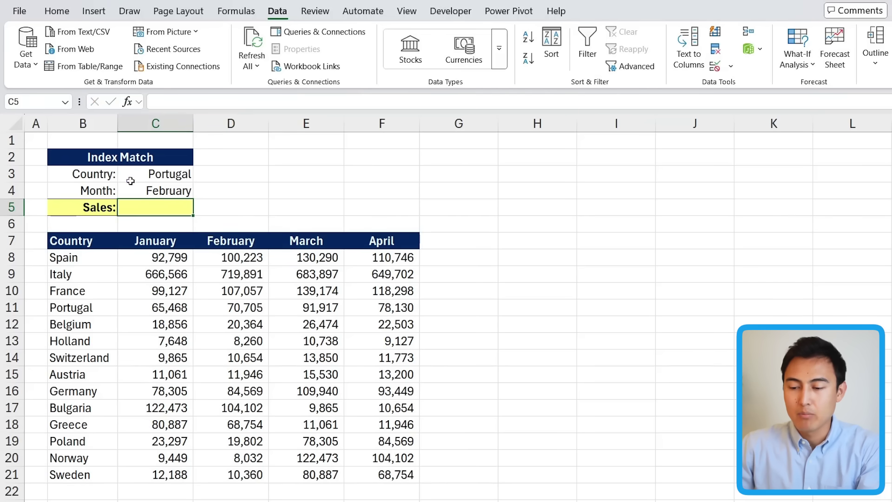
type("=")
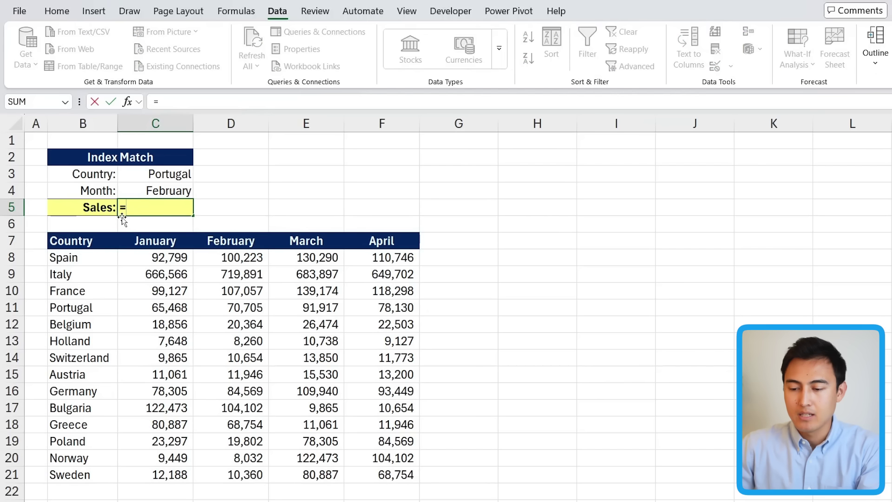
type("inde")
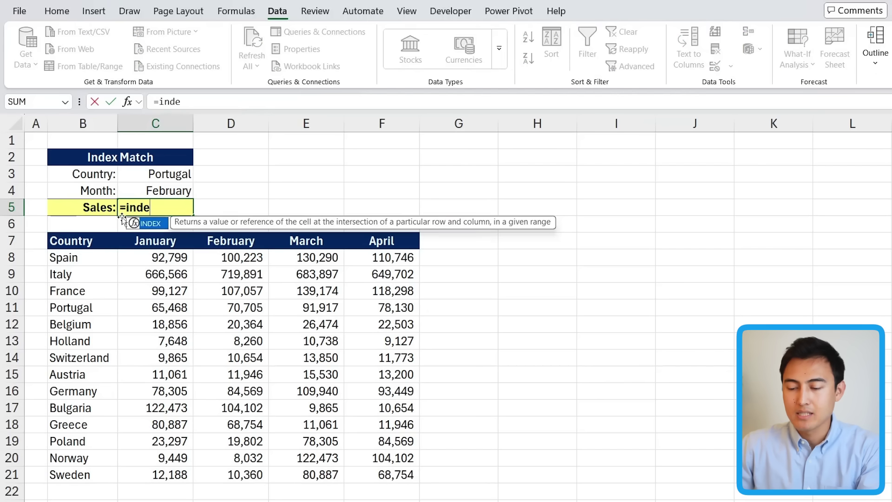
key("Tab")
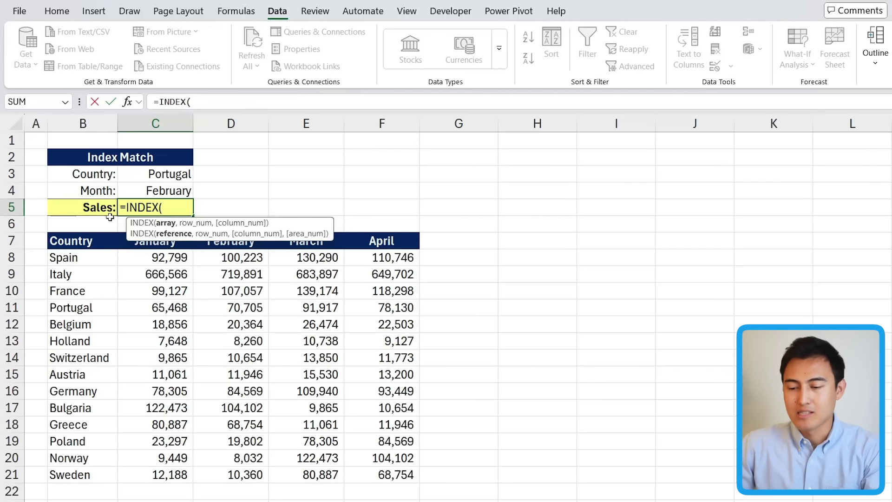
left_click(173, 259)
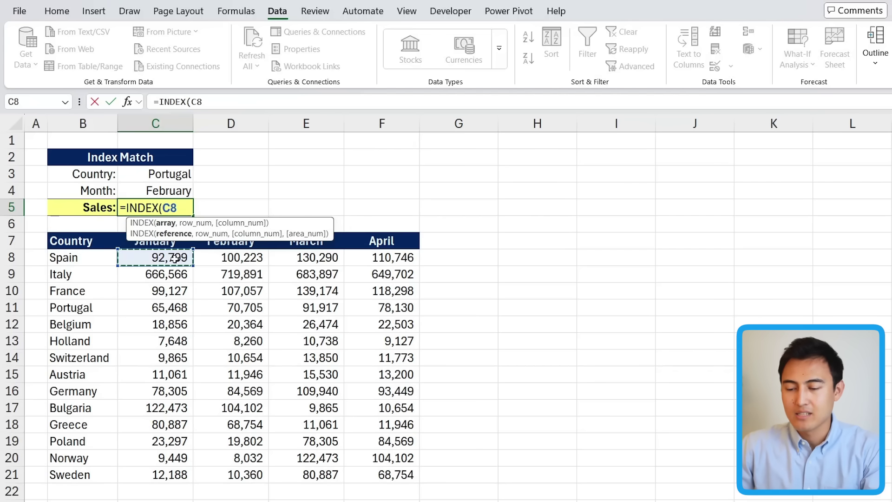
key("ctrl+shift+Down")
key("ctrl+shift+Right")
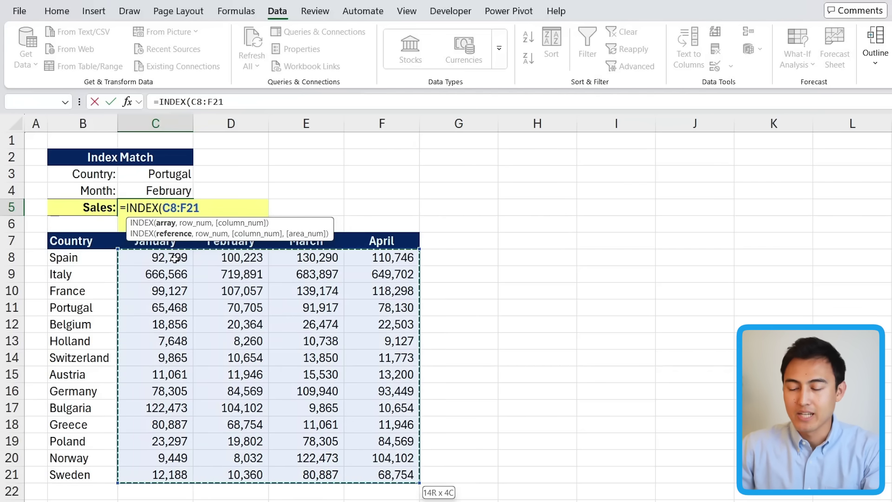
Add MATCH(C3,B8:B21,0) as the row argument and begin the column MATCH.
type(",")
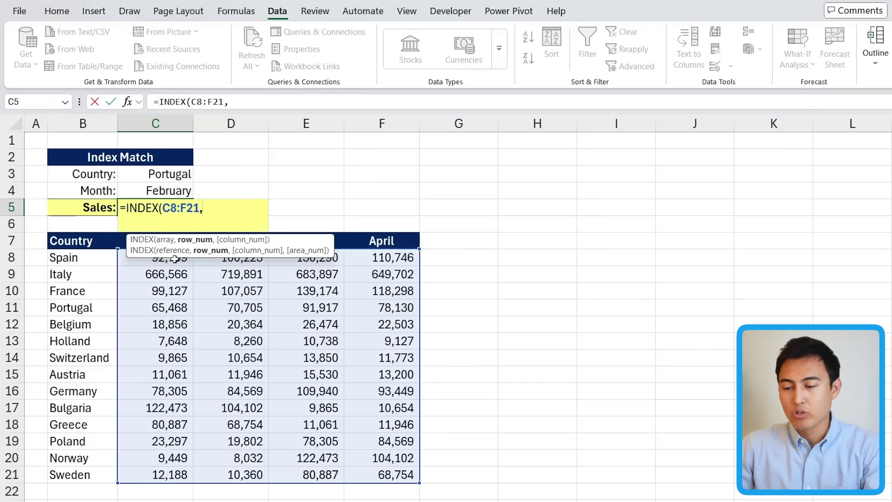
type("match")
key("Tab")
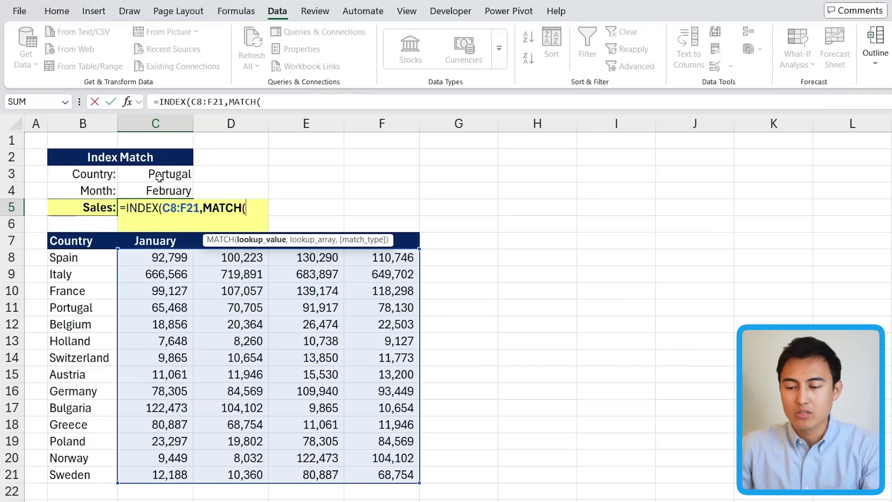
left_click(159, 178)
type(",")
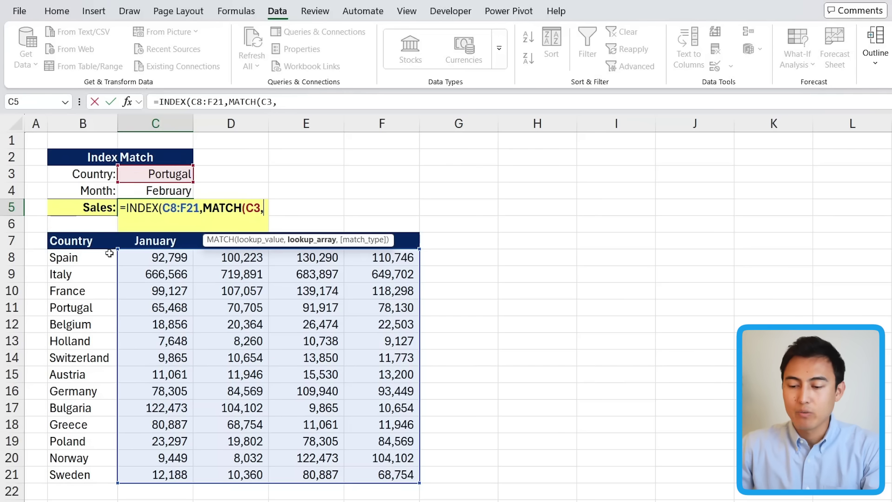
left_click_drag(103, 259, 58, 478)
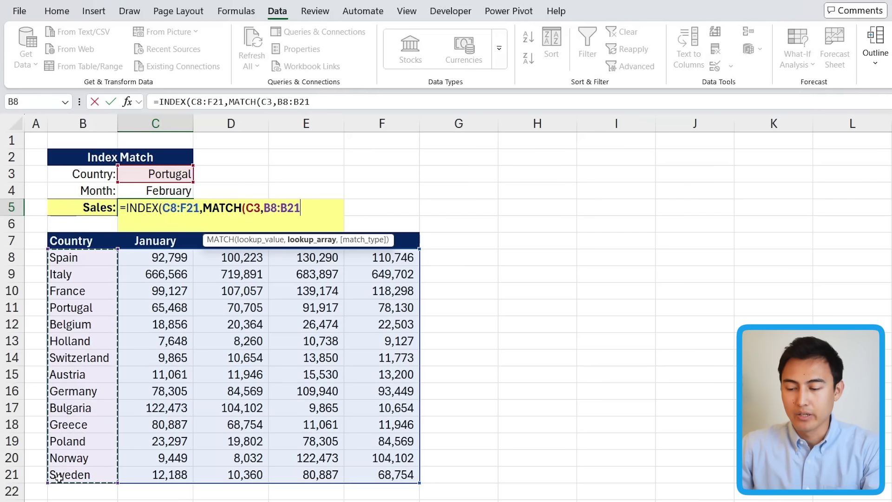
type(",")
key("Down")
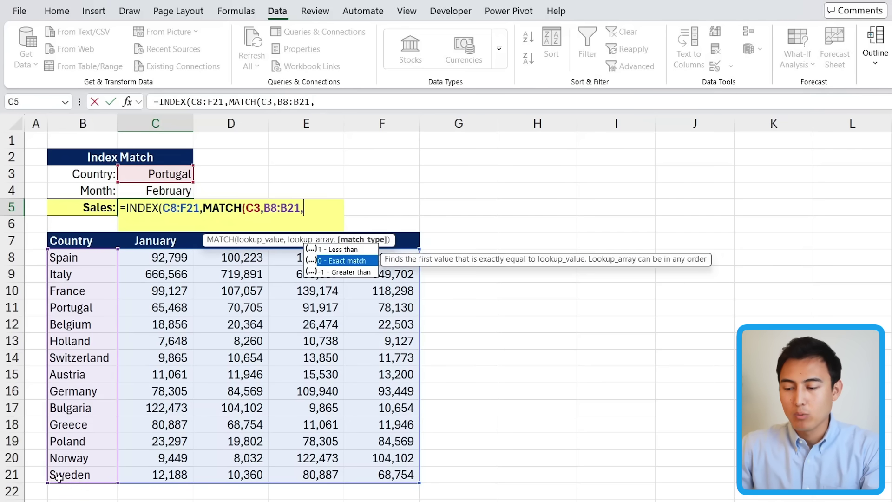
key("Tab")
type("),")
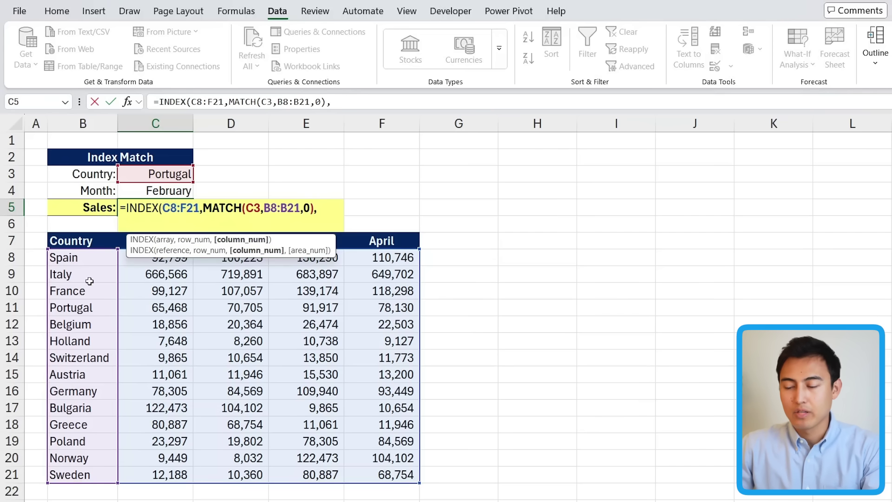
type("match")
Finish the column lookup with MATCH(C4,C7:F7,0) and commit, giving 70,705.
key("Tab")
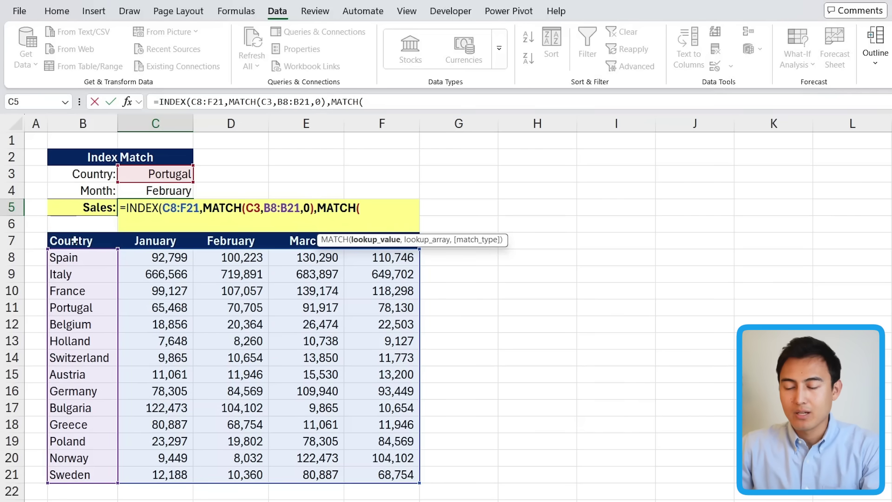
left_click(157, 196)
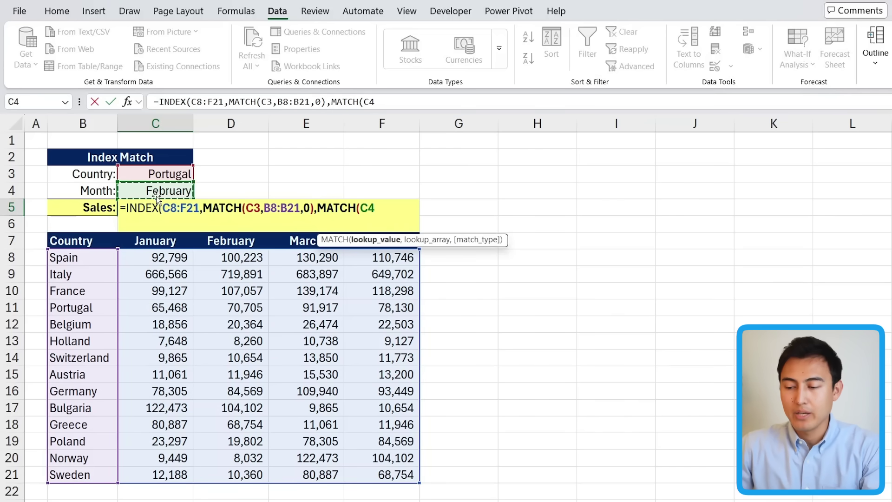
type(",")
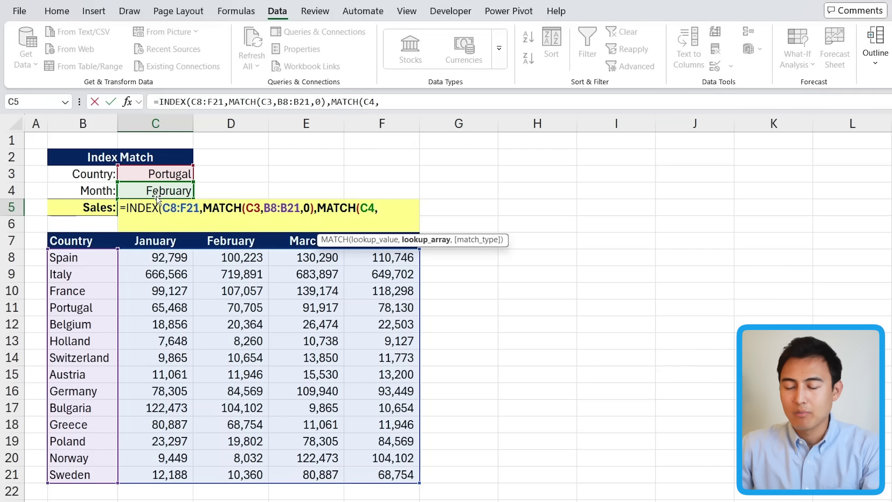
left_click_drag(152, 242, 360, 246)
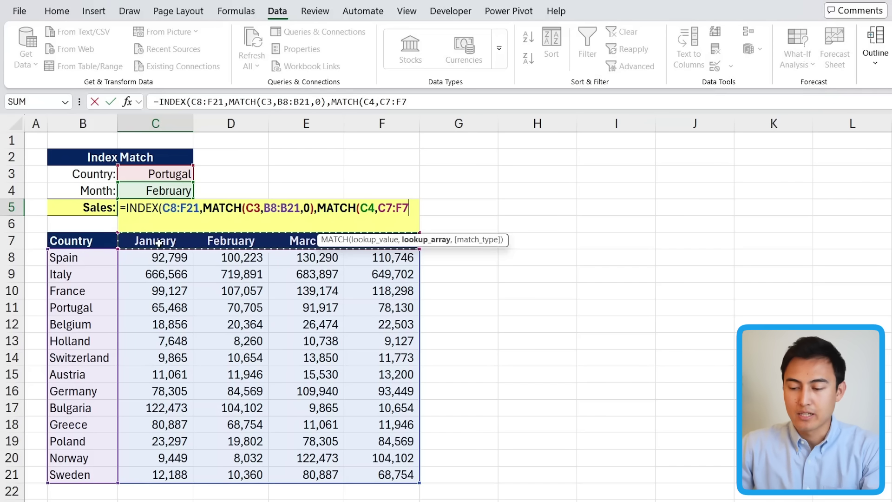
type(",0)")
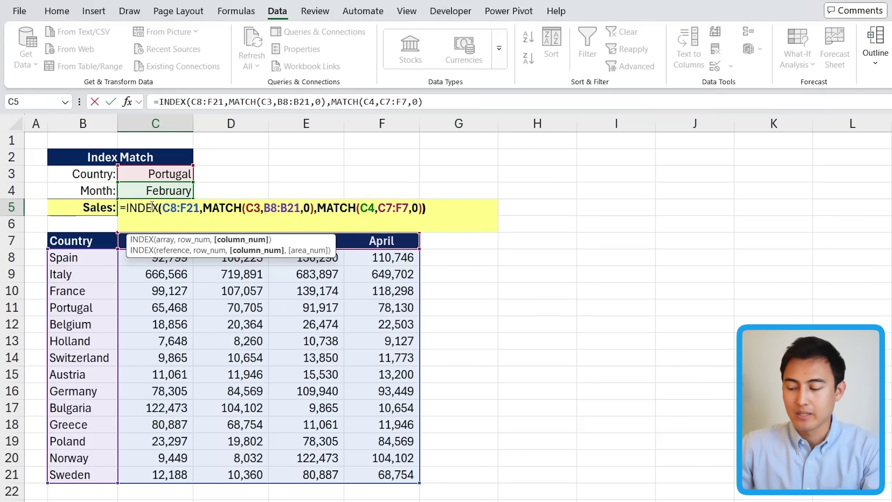
key("Return")
left_click(126, 211)
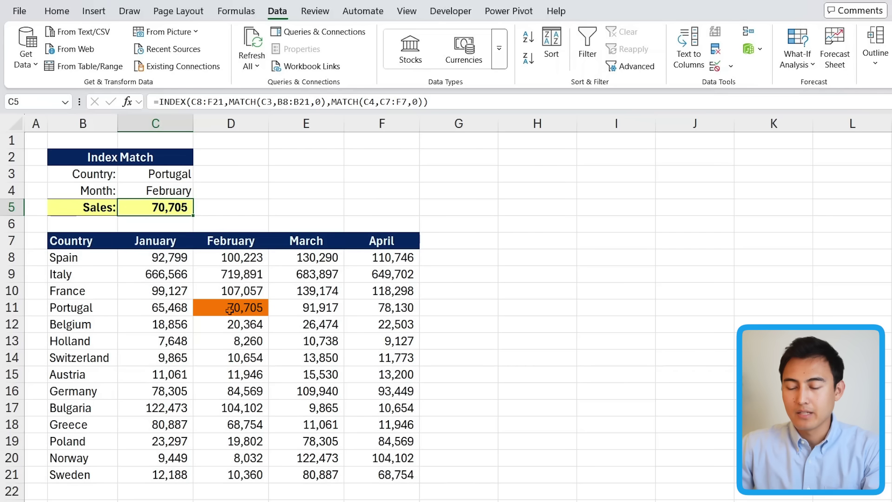
Change the Month in C4 to March so Sales updates to 91,917.
key("Up")
type("March")
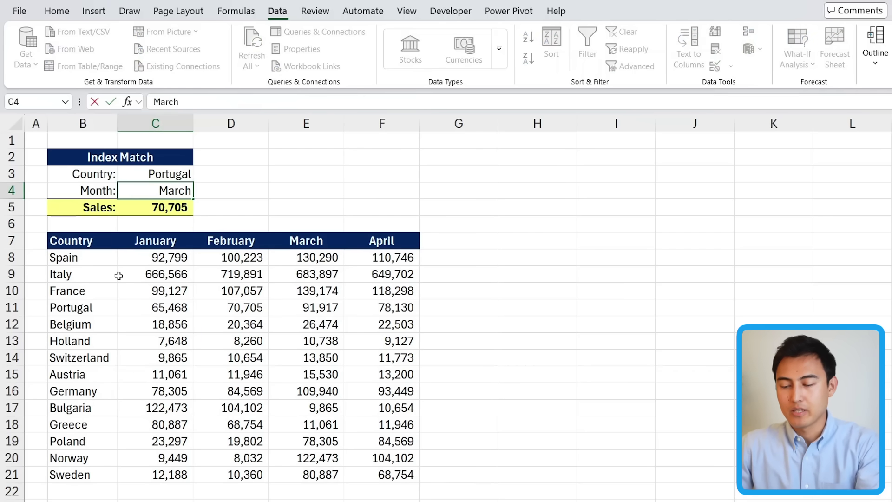
key("Return")
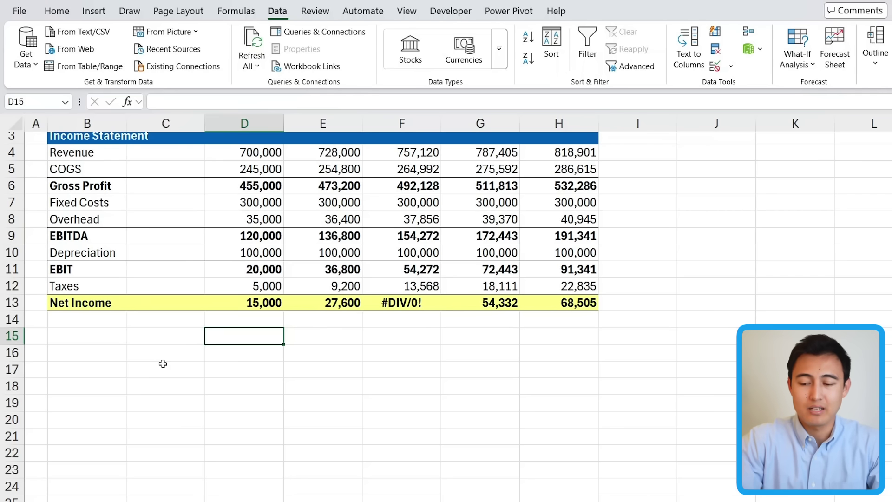
Enter =SUM(D13:H13) in D15 to total the Net Income row.
key("Up")
key("Up")
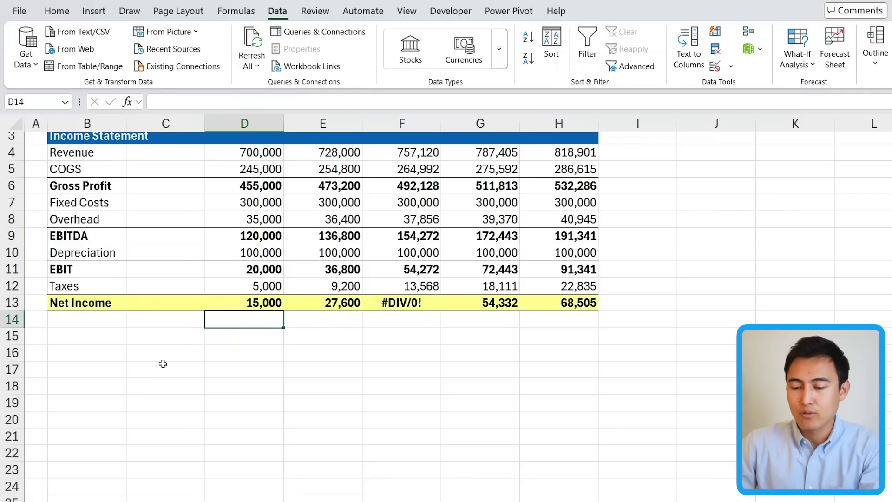
key("Down")
key("Down")
type("=")
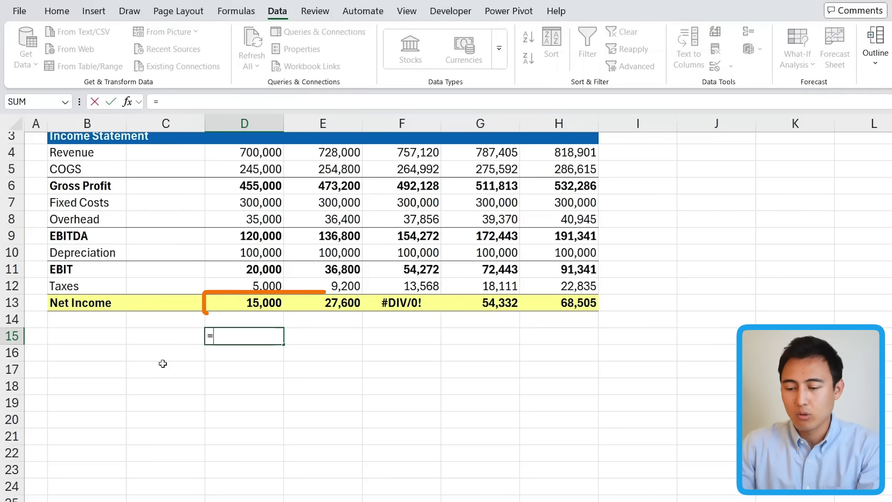
type("sum")
key("Tab")
key("Up")
key("Up")
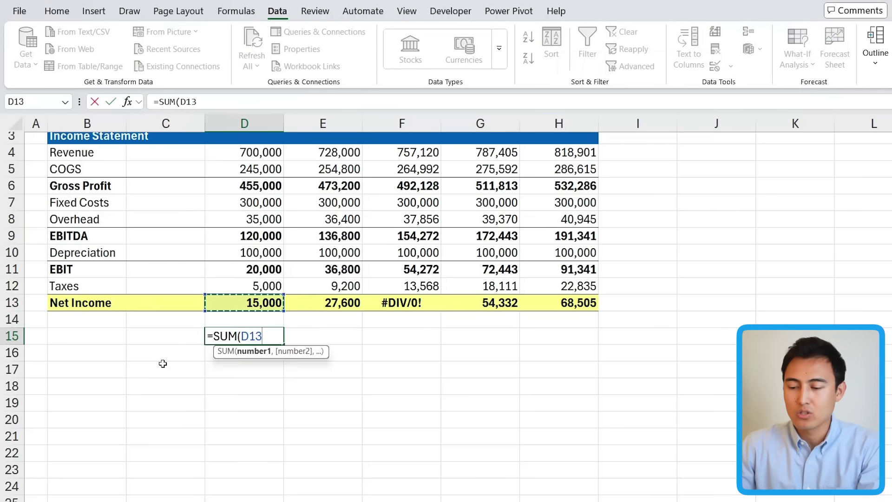
key("ctrl+shift+Right")
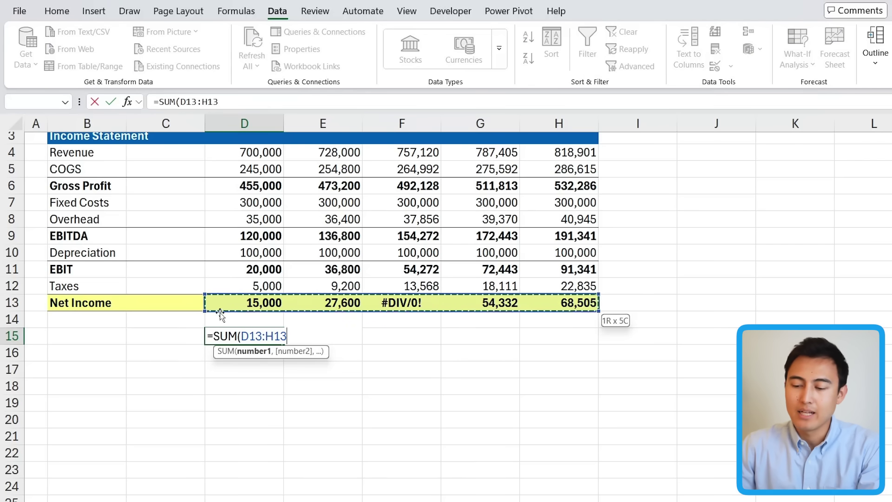
key("Return")
Check F13's =F11-F12/0 formula behind the #DIV/0! error, then return to D15.
left_click(278, 339)
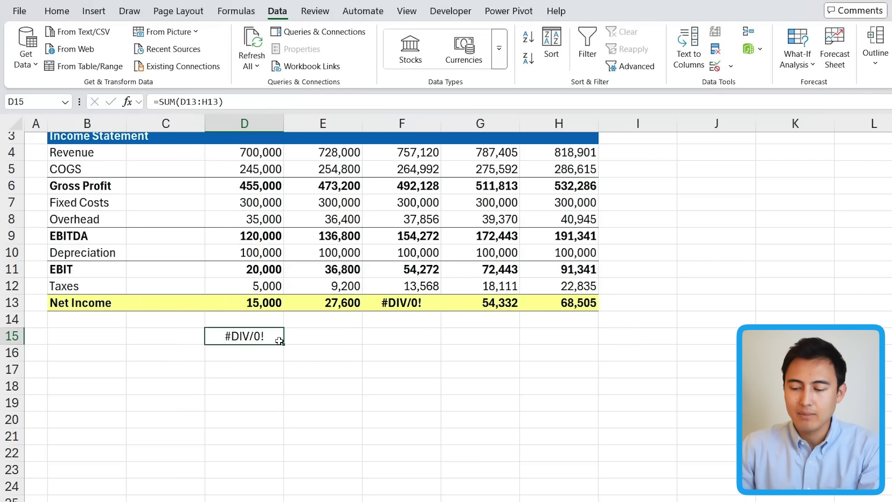
left_click(429, 305)
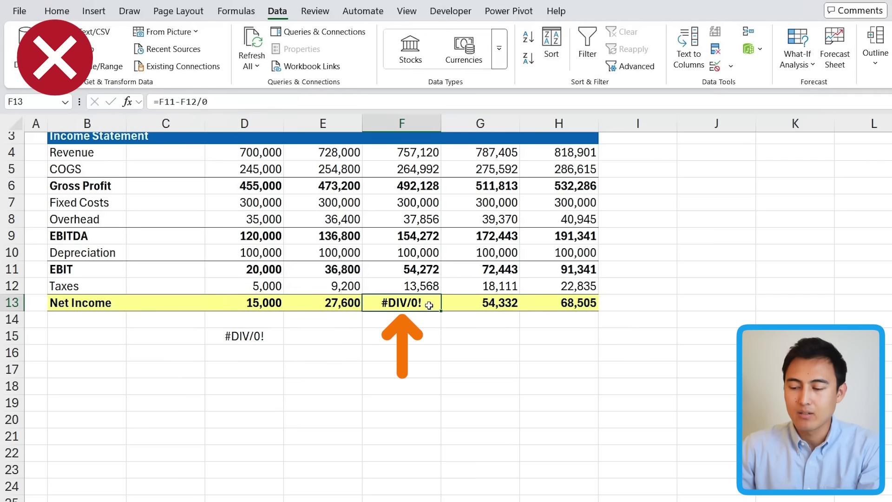
key("Down")
key("Down")
key("Down")
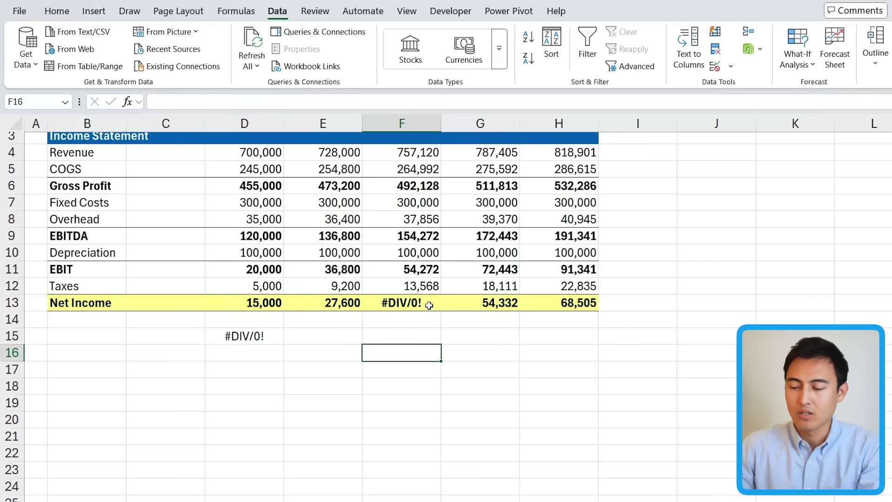
key("Left")
key("Left")
key("Up")
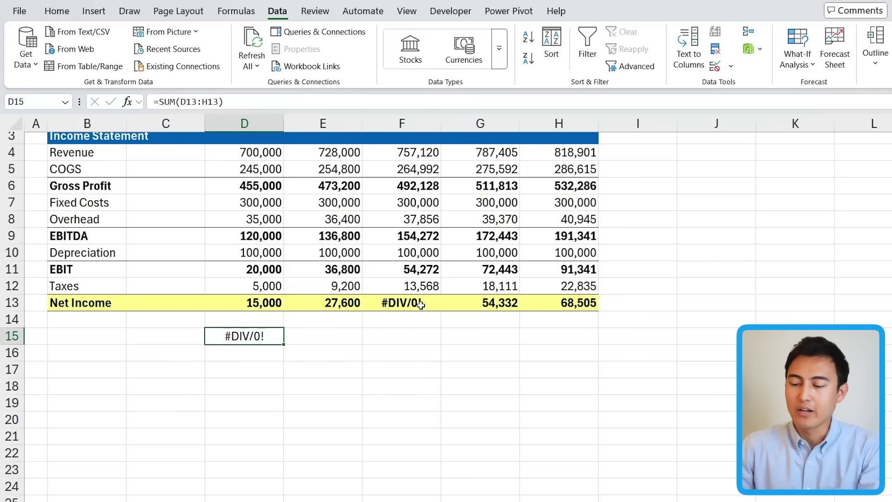
Start an AGGREGATE formula in D16 using function number 9 (SUM).
key("F2")
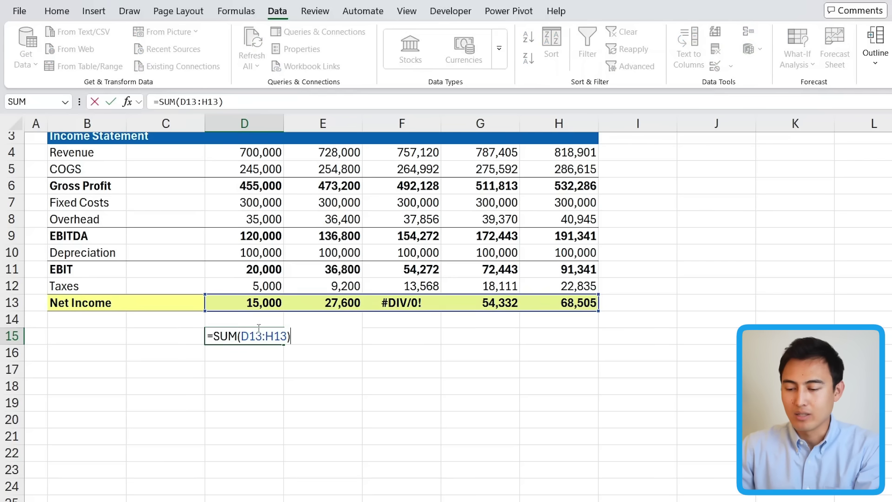
key("Return")
type("=aggre")
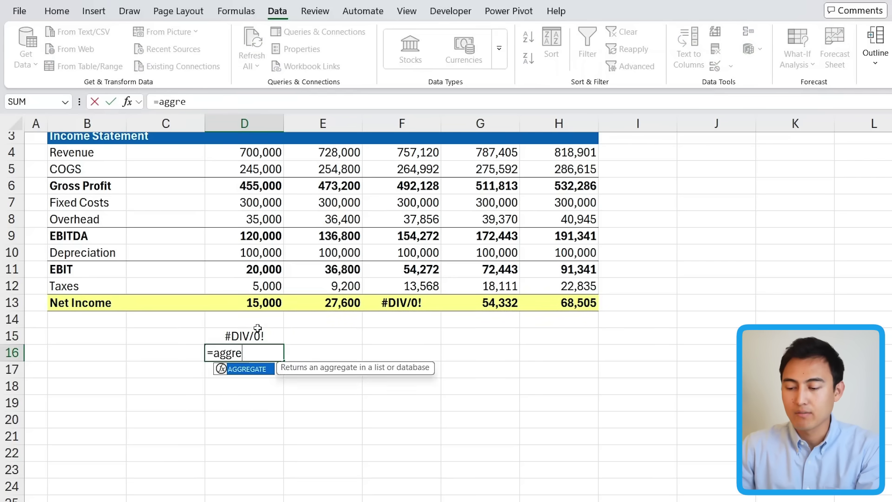
key("Tab")
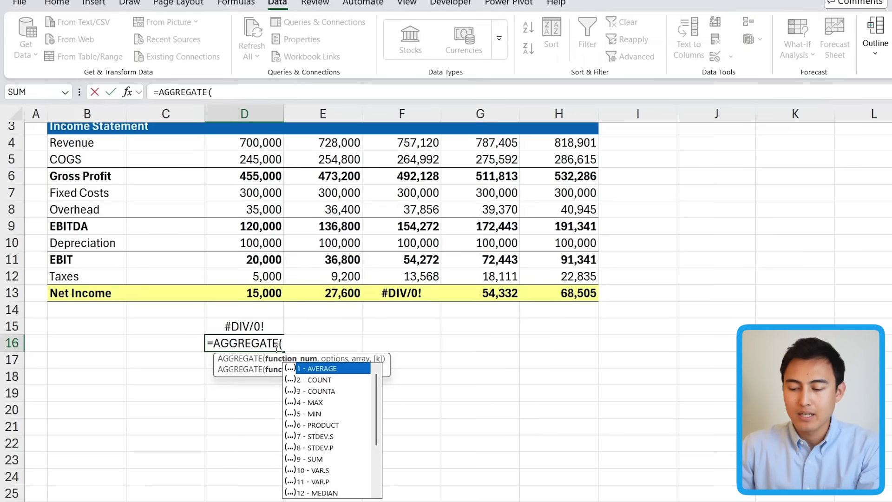
scroll(335, 416, "down", 2)
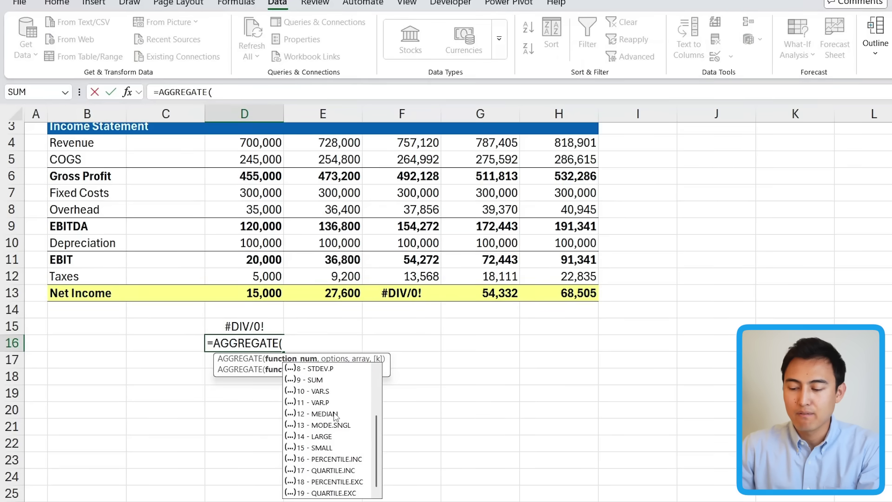
scroll(336, 416, "up", 2)
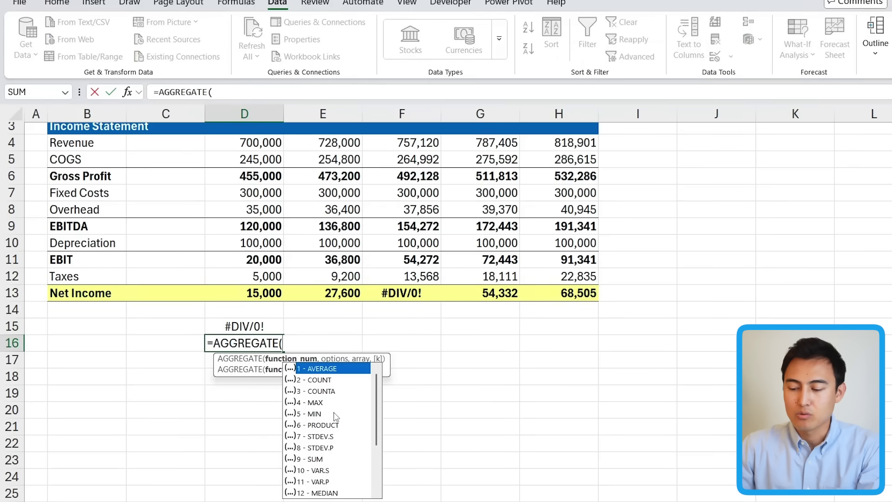
left_click(318, 461)
double_click(318, 459)
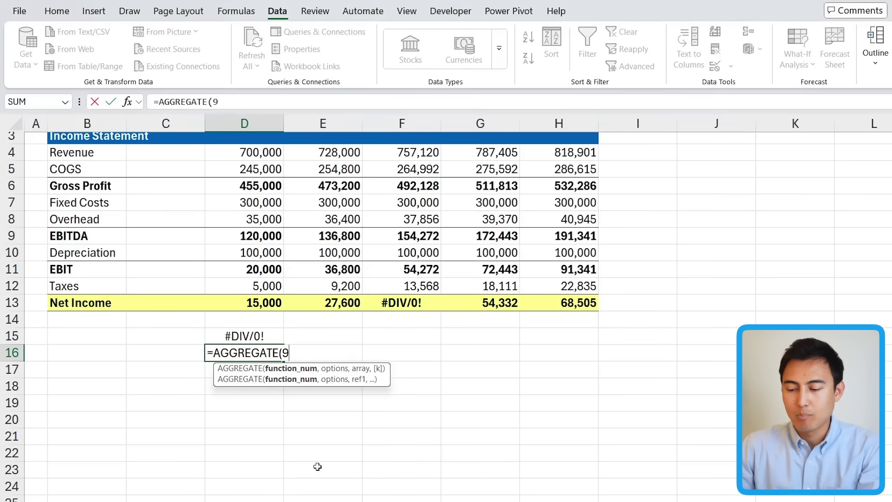
Add option 6 to ignore errors and the range D13:H13, returning 165,438.
type(",")
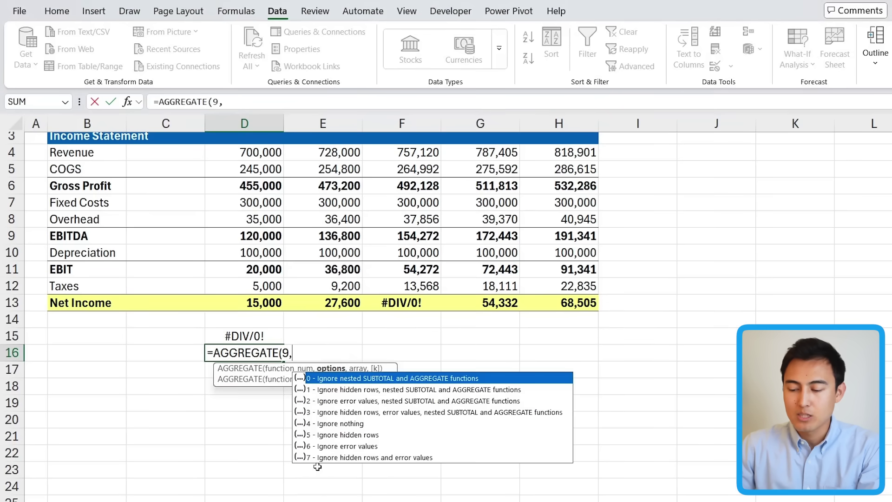
left_click(349, 447)
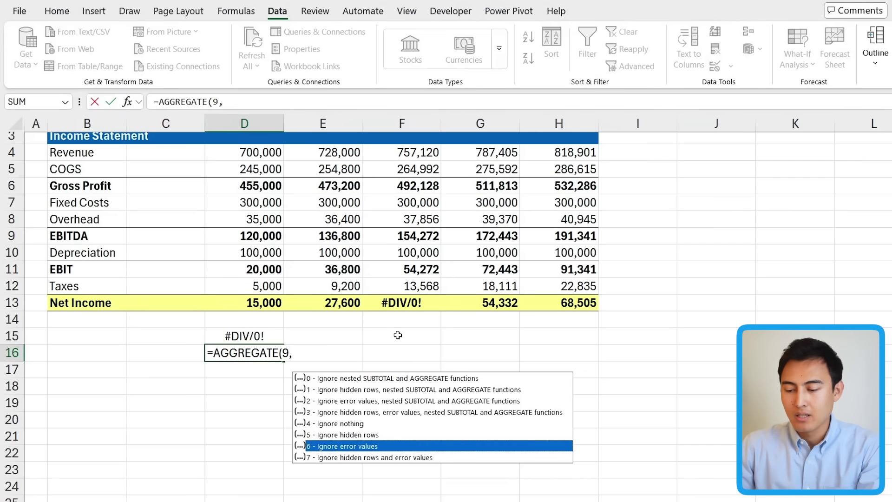
type("6")
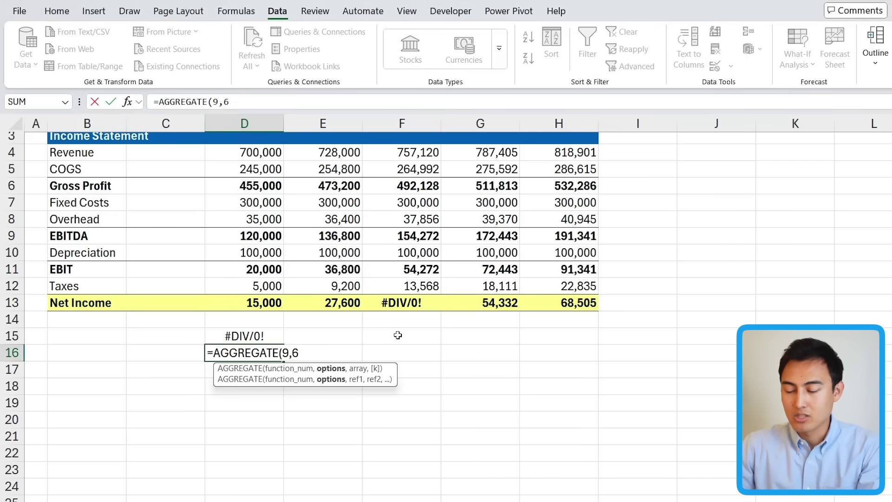
type(",")
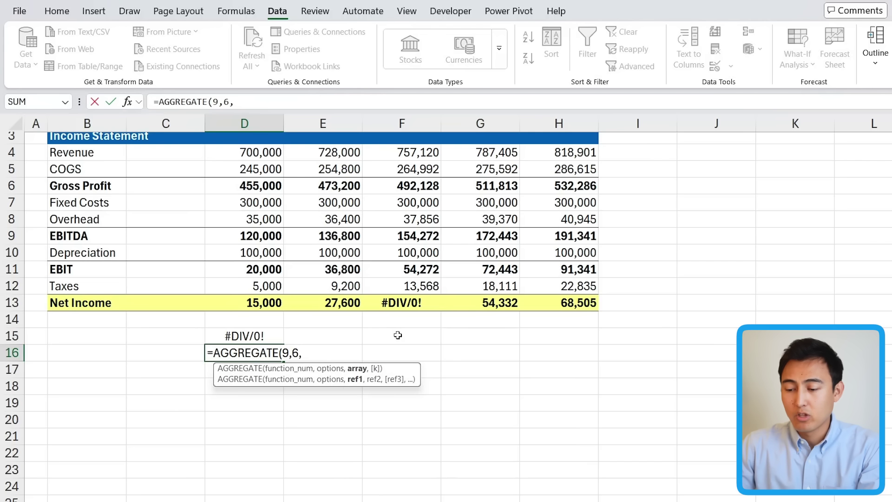
left_click(244, 302)
key("ctrl+shift+Right")
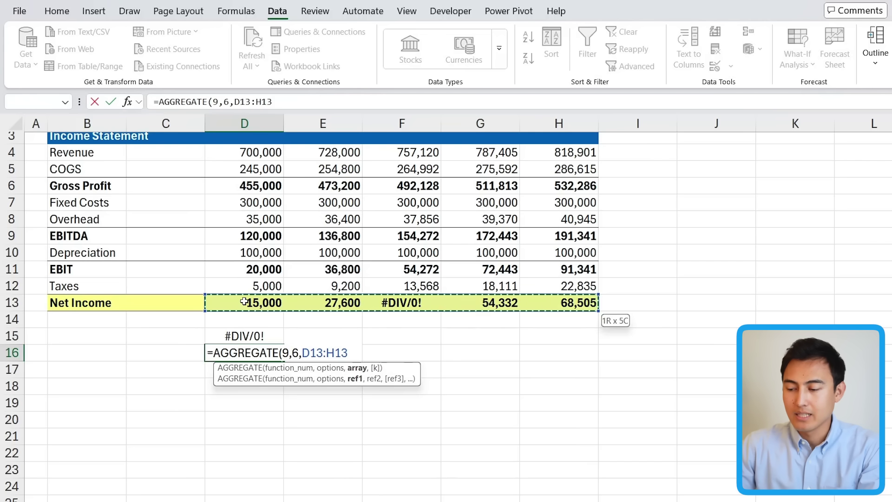
key("Return")
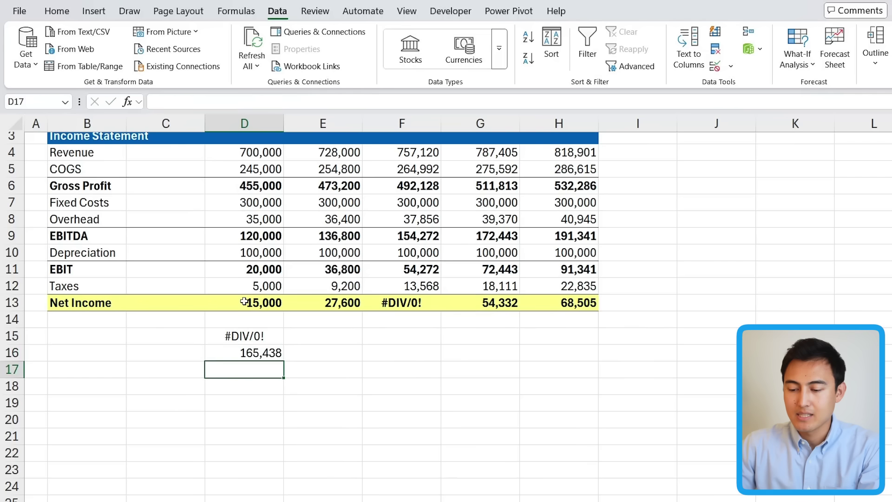
key("Up")
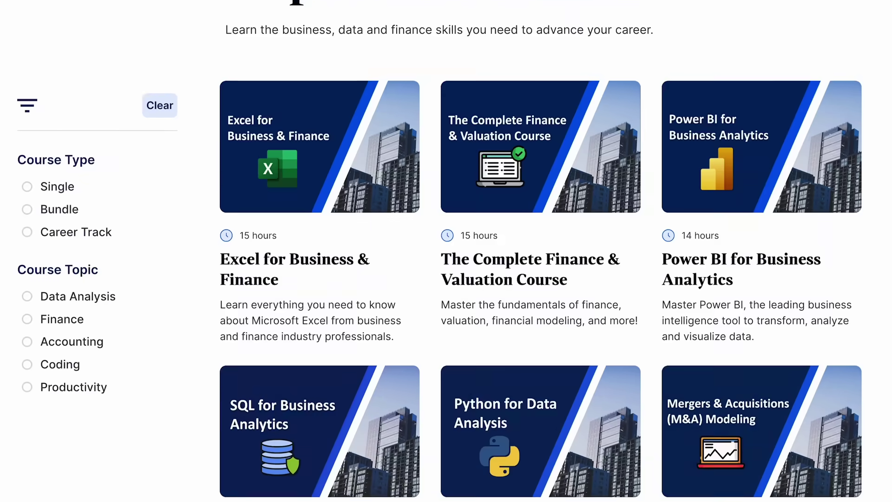
Scroll through the course catalogue and filter it to Career Track programs.
scroll(540, 251, "down", 1)
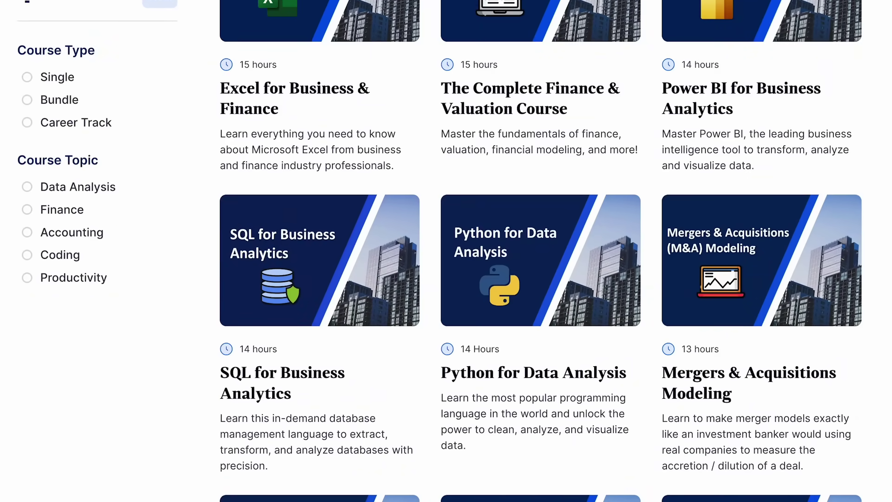
scroll(541, 251, "down", 5)
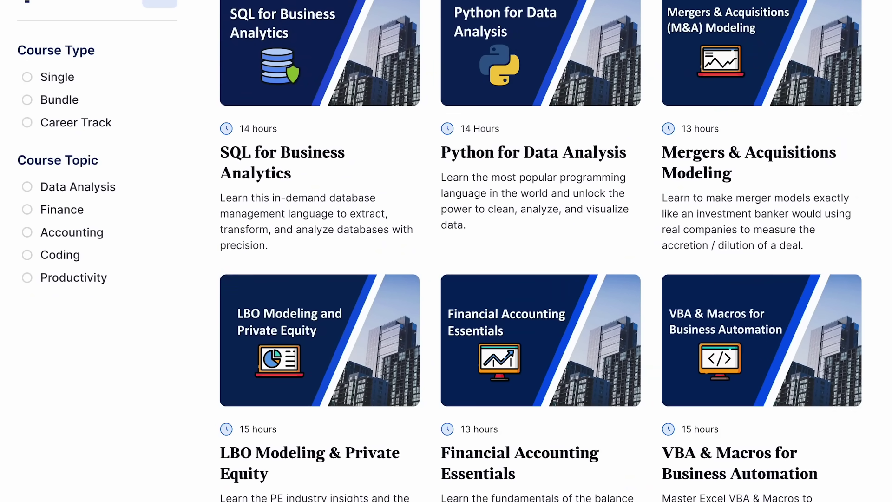
scroll(541, 251, "down", 5)
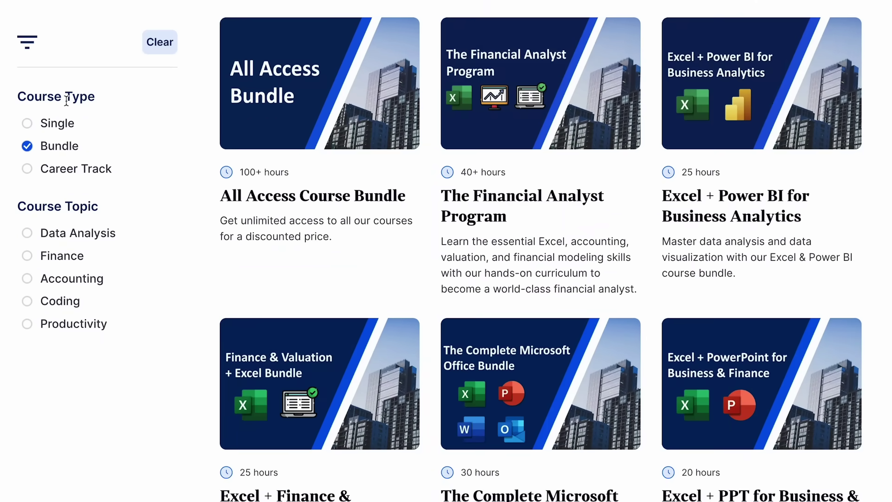
left_click(61, 168)
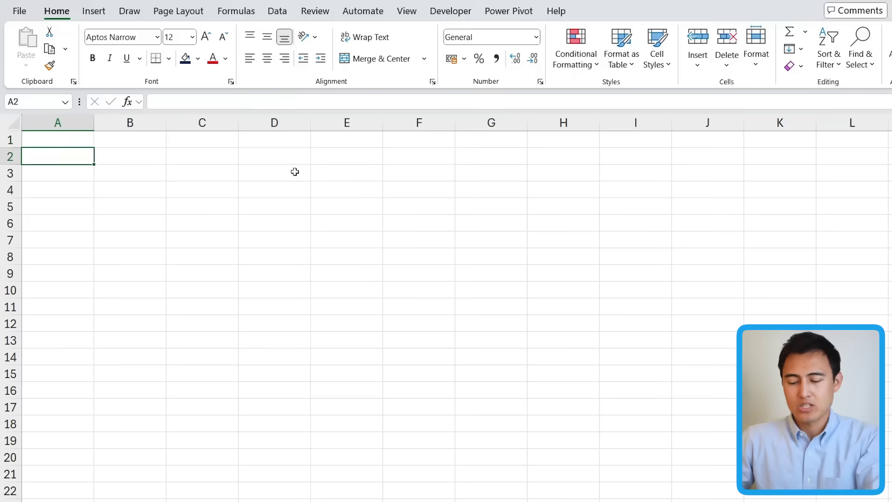
Enter 1, 2 and 3 into cells B2, C2 and D2.
key("Down")
key("Right")
type("1")
key("Tab")
type("2")
key("Tab")
type("3")
key("Left")
key("Left")
key("Right")
key("Right")
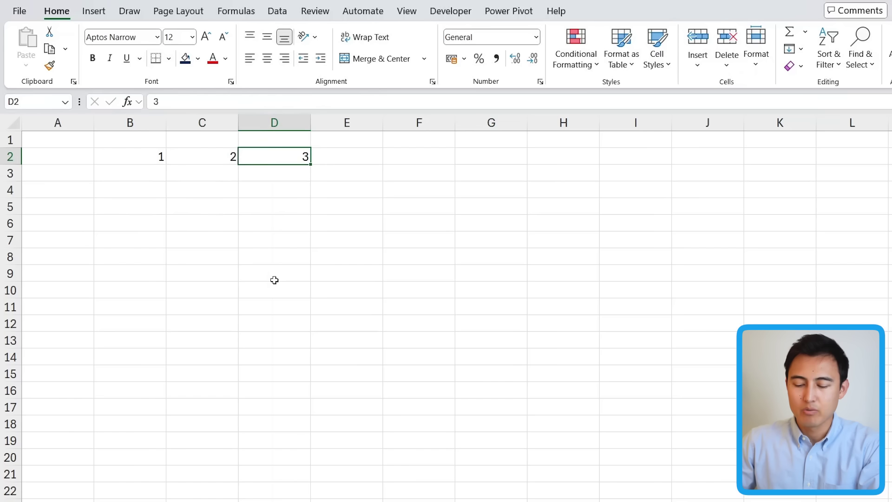
key("Left")
key("Right")
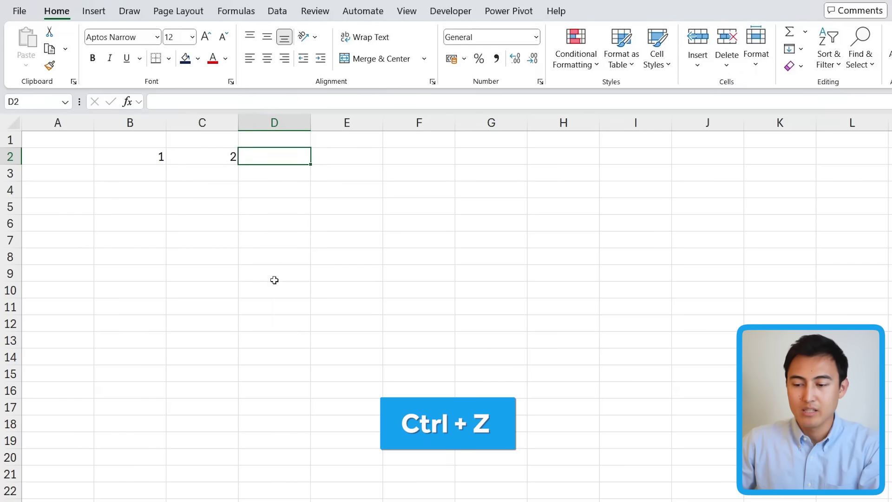
Undo the number entries, redo two of them, and view the undo history list.
key("ctrl+z")
key("ctrl+z")
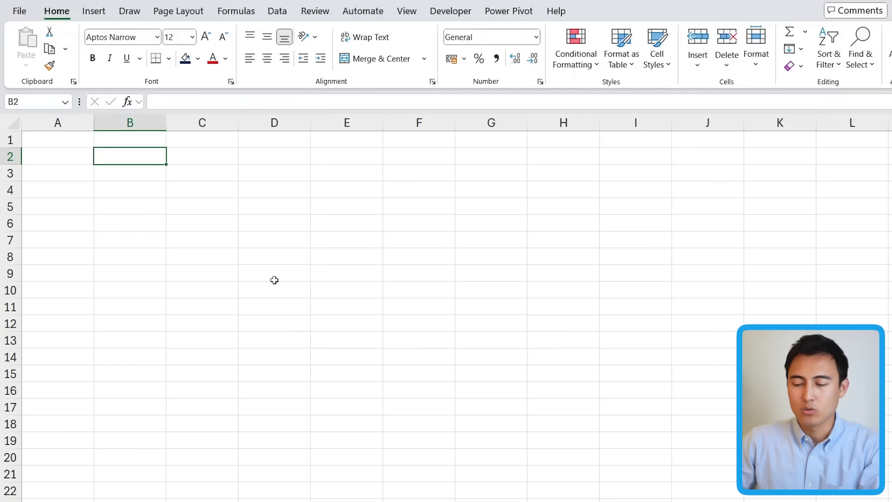
key("ctrl+y")
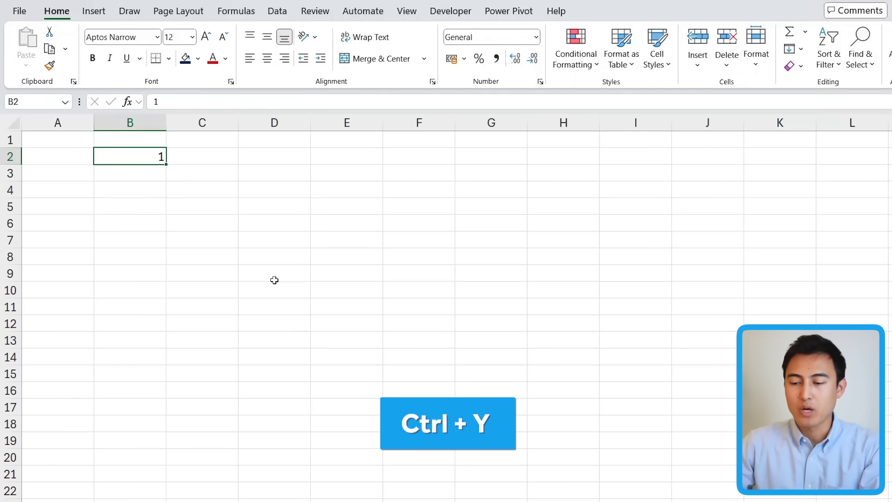
key("ctrl+y")
key("ctrl+y")
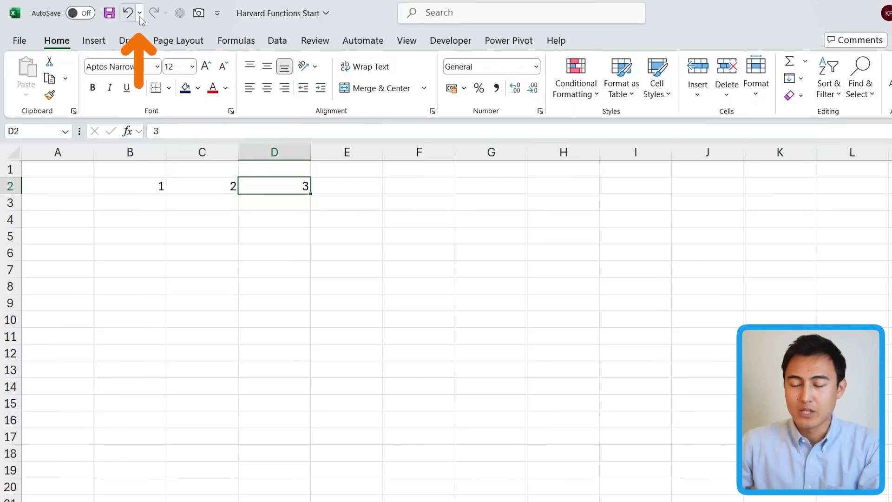
left_click(139, 14)
scroll(190, 195, "down", 4)
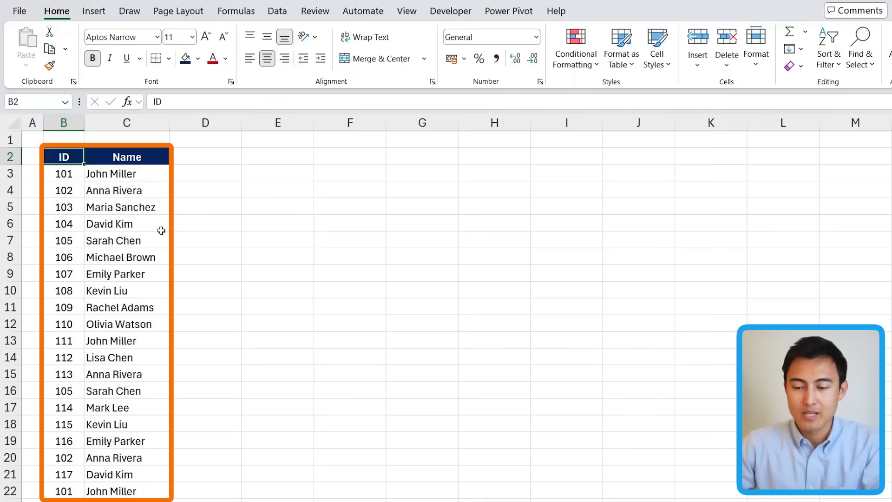
Select the ID column B3:B22 and apply red Duplicate Values highlighting.
key("Down")
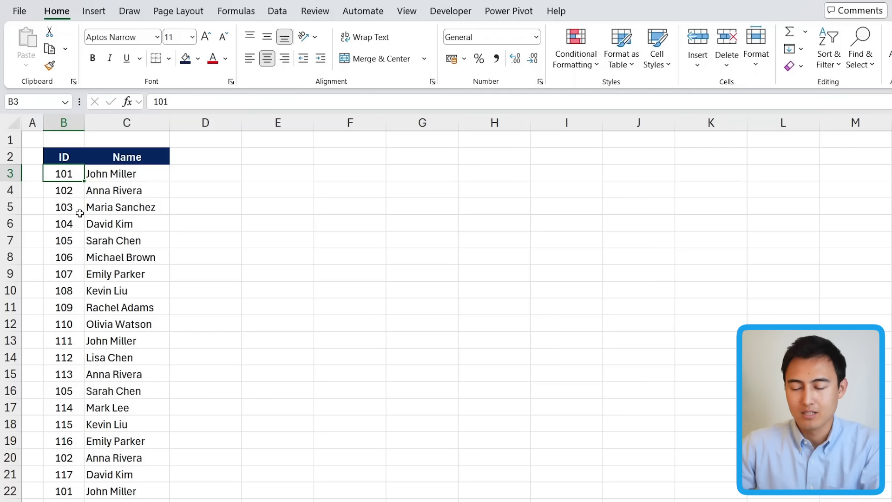
key("ctrl+shift+Down")
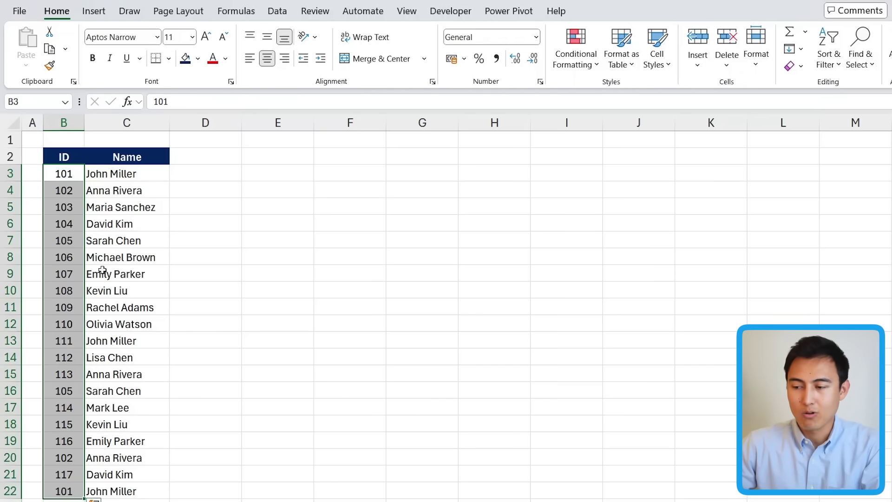
left_click(572, 69)
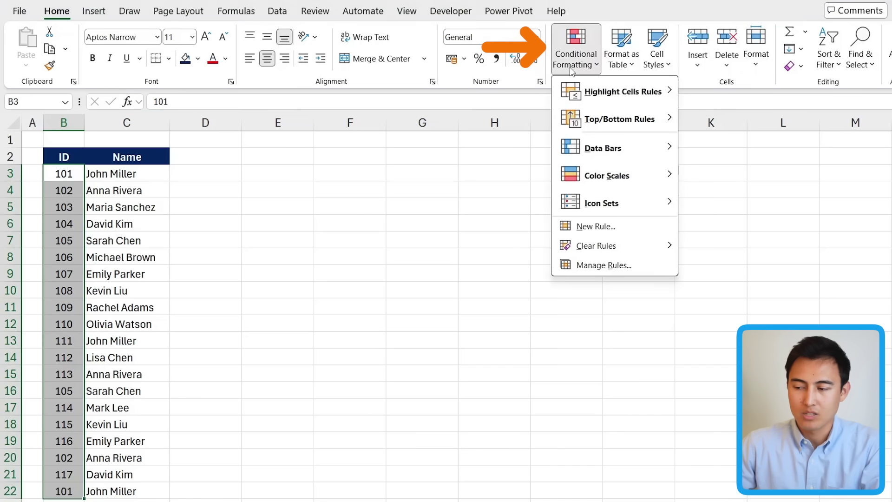
mouse_move(618, 92)
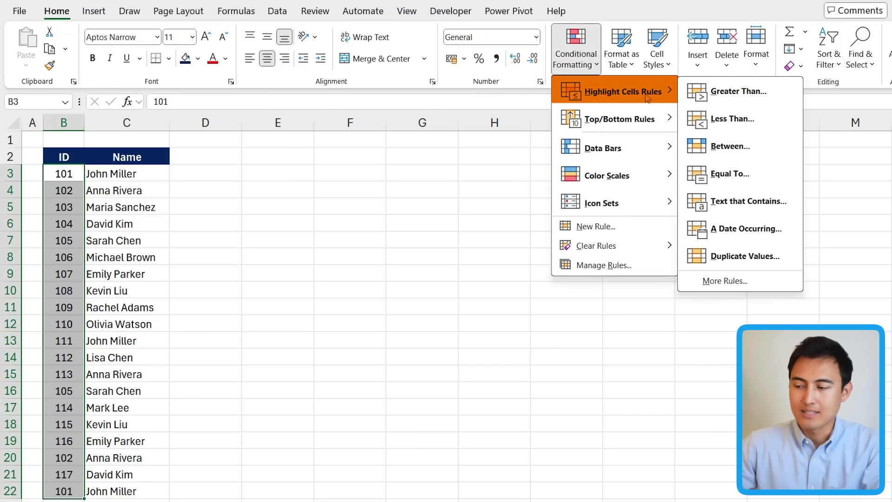
left_click(749, 258)
left_click(560, 326)
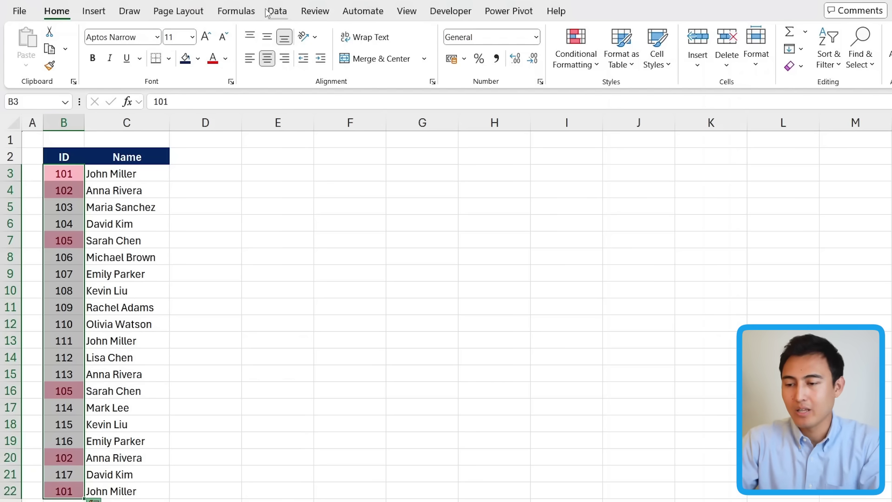
Remove rows duplicated on ID and Name, then check the list now ends at ID 117.
left_click(268, 11)
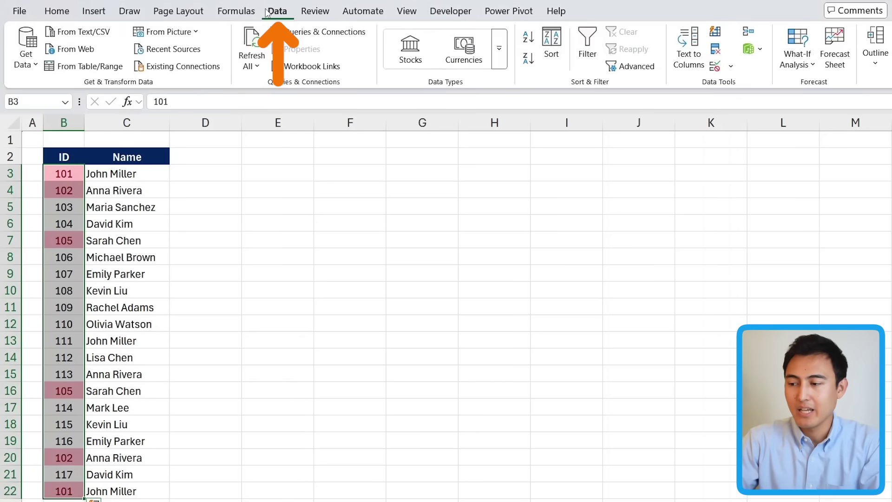
left_click(716, 51)
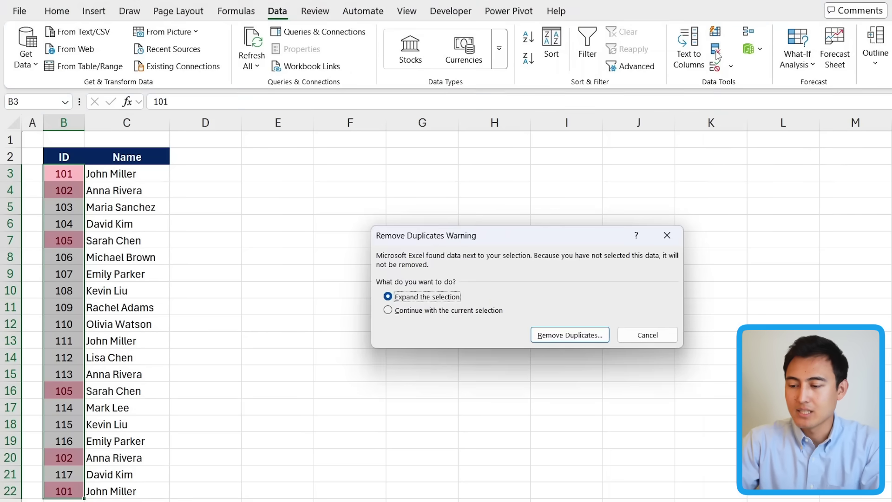
left_click(559, 336)
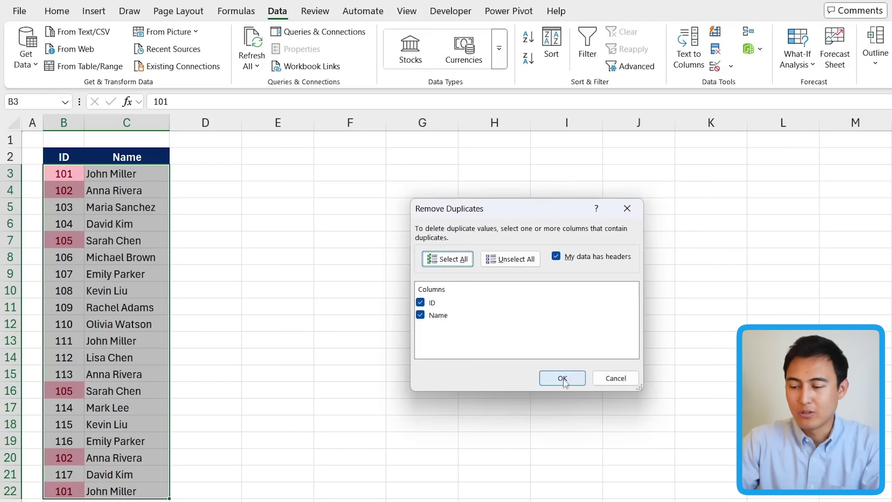
left_click(562, 378)
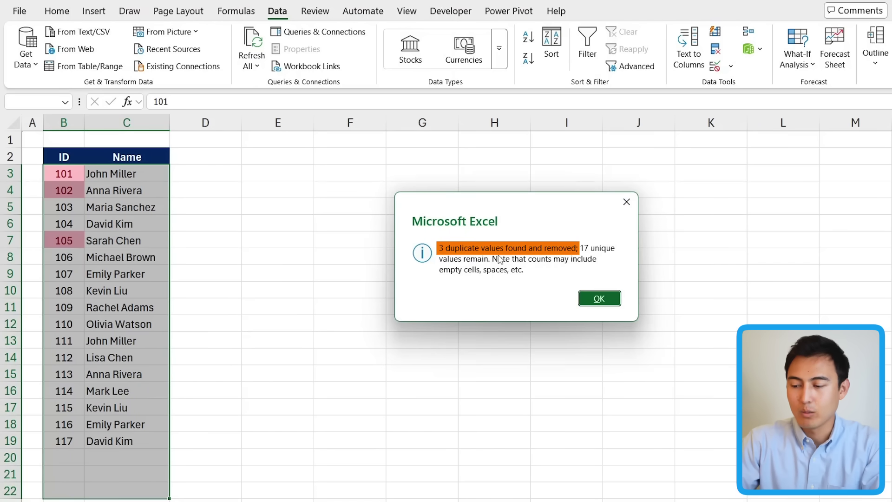
left_click(597, 298)
left_click(108, 240)
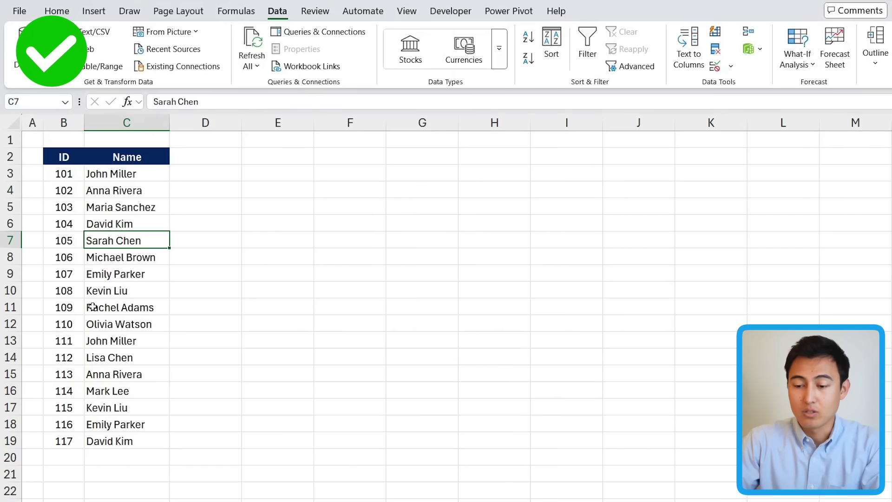
left_click(63, 441)
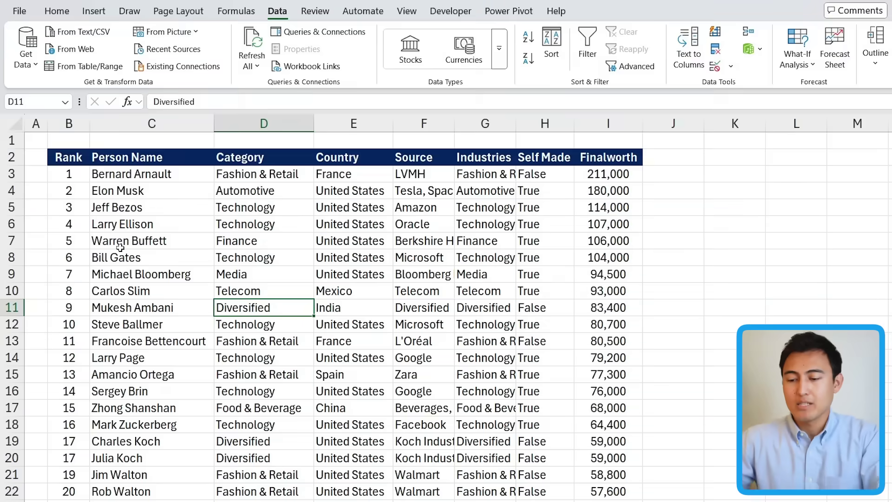
scroll(256, 306, "down", 4)
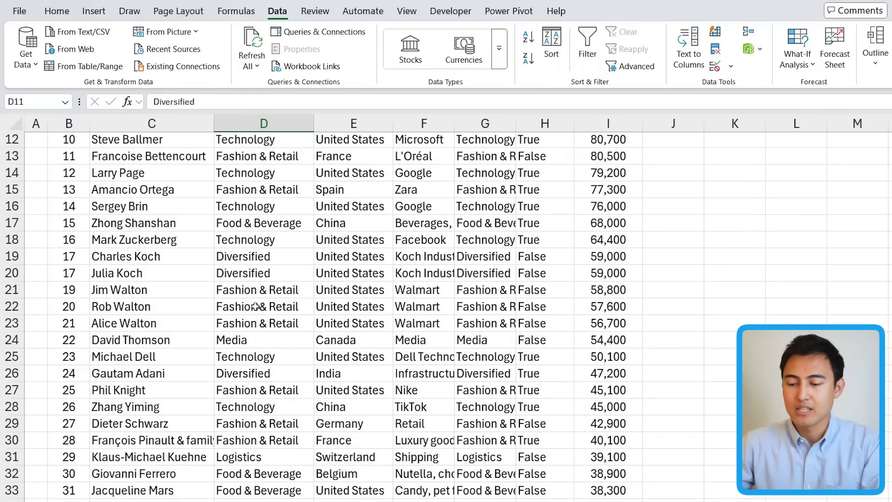
scroll(255, 306, "down", 2)
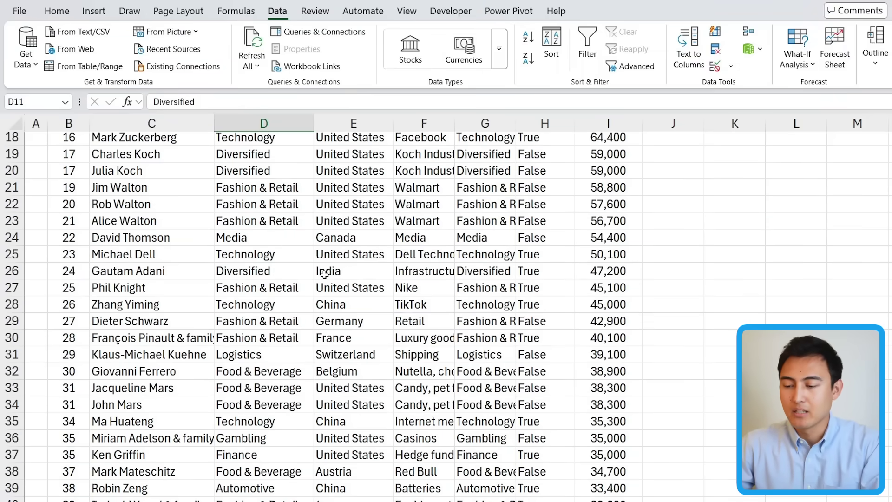
scroll(324, 275, "up", 6)
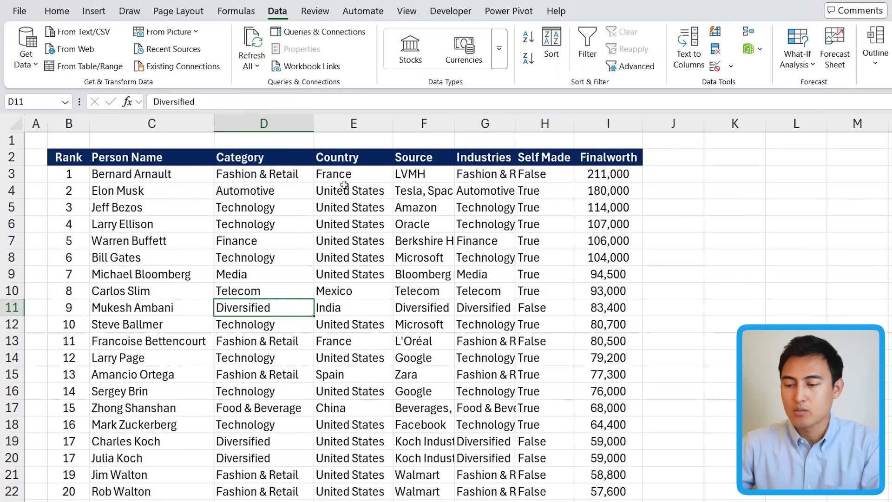
left_click(68, 177)
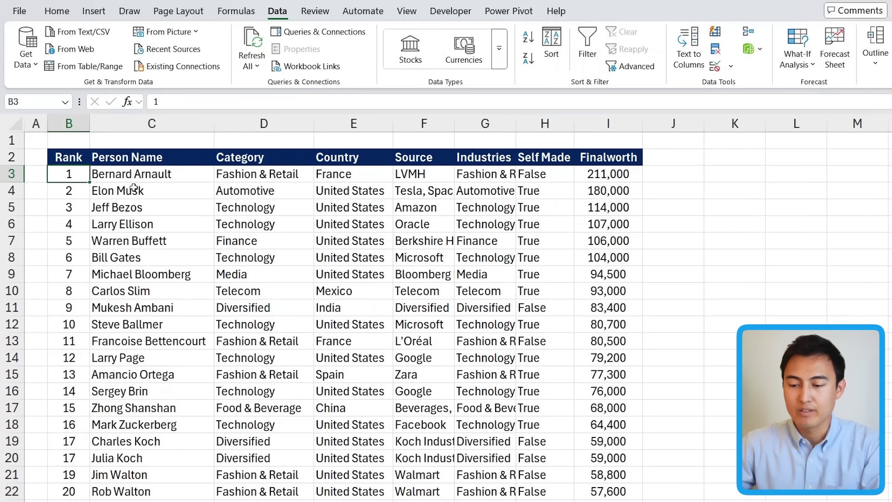
left_click_drag(12, 158, 11, 174)
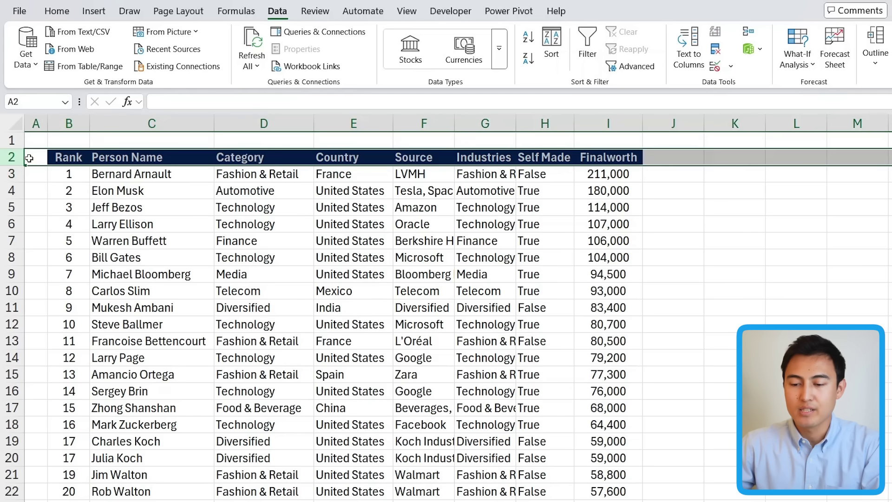
left_click(40, 174)
key("Right")
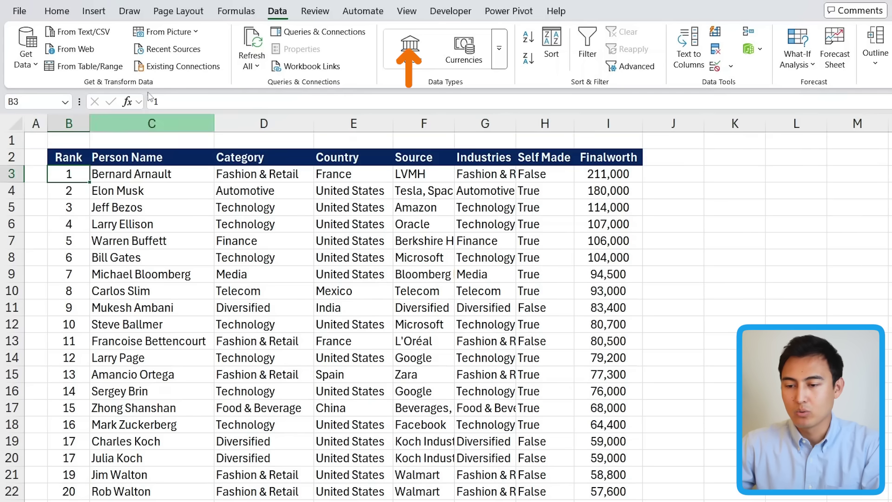
left_click(406, 11)
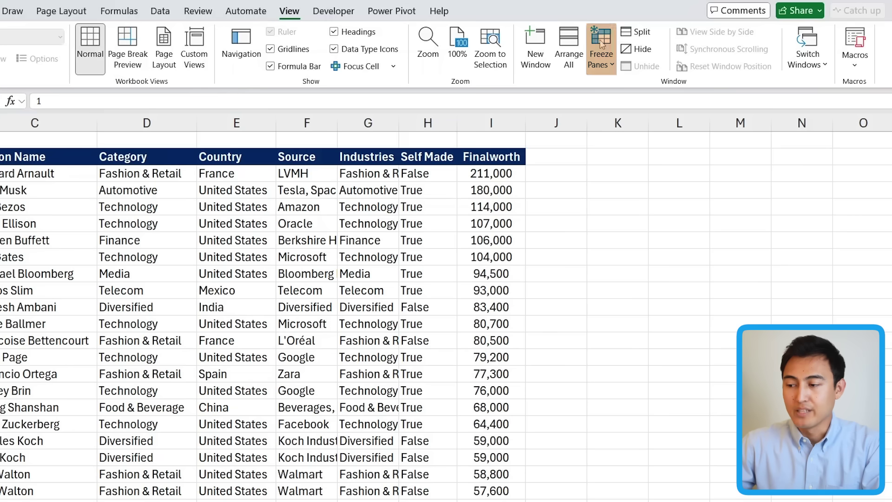
left_click(601, 55)
left_click(668, 95)
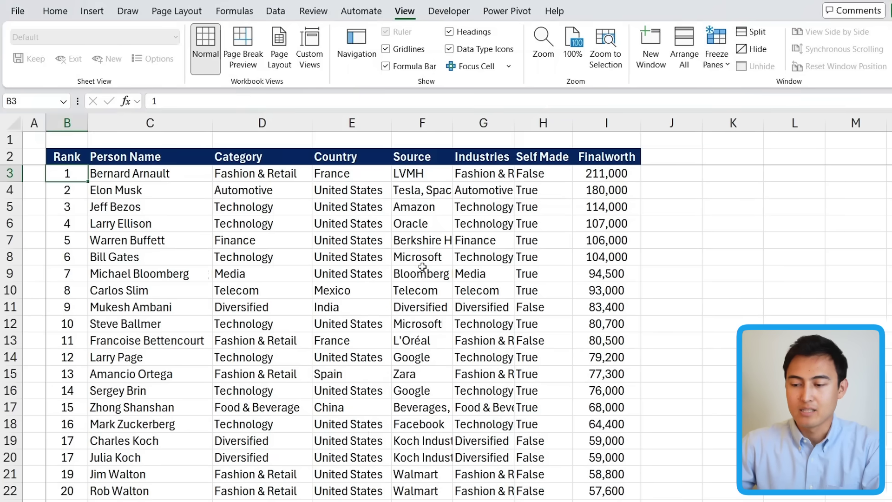
scroll(424, 267, "down", 5)
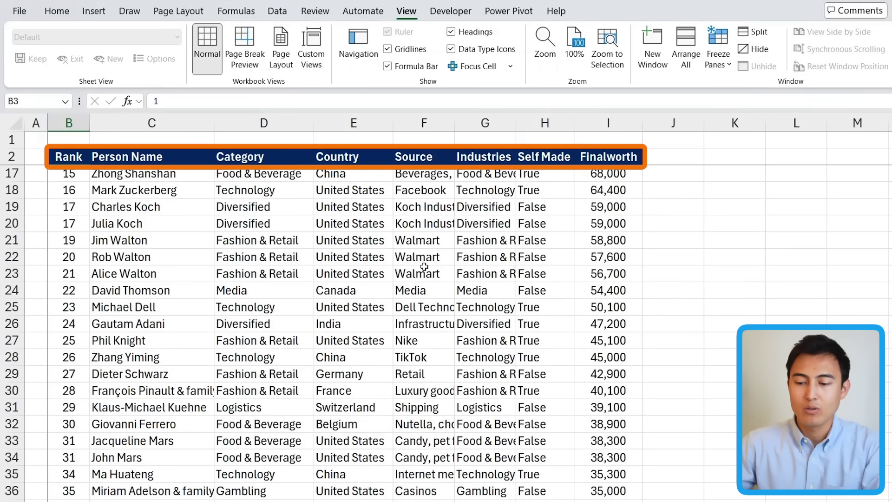
scroll(289, 311, "down", 3)
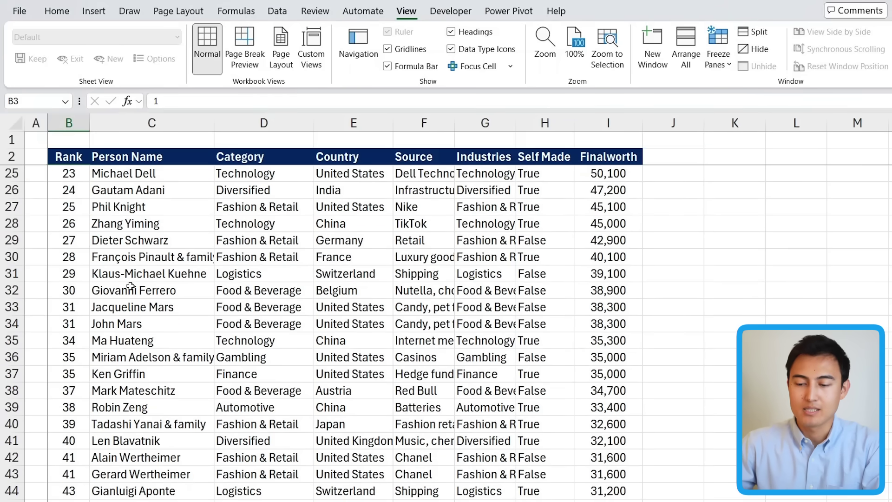
scroll(126, 284, "up", 7)
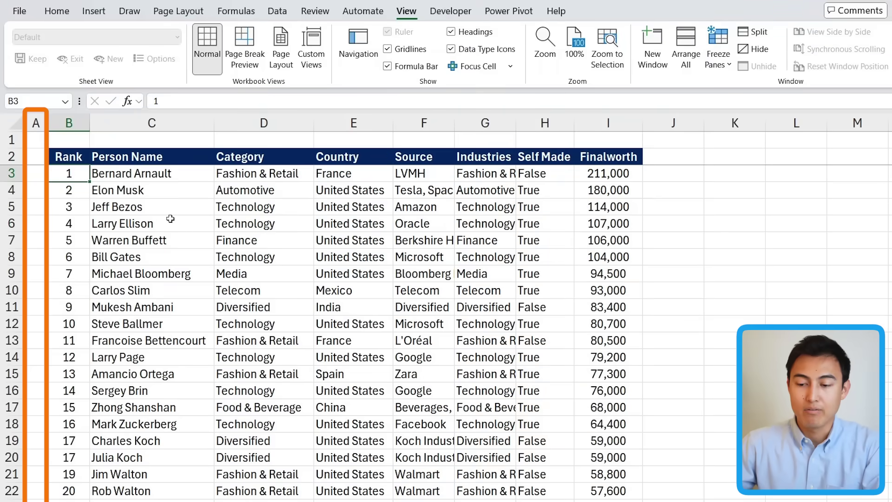
scroll(171, 219, "right", 3)
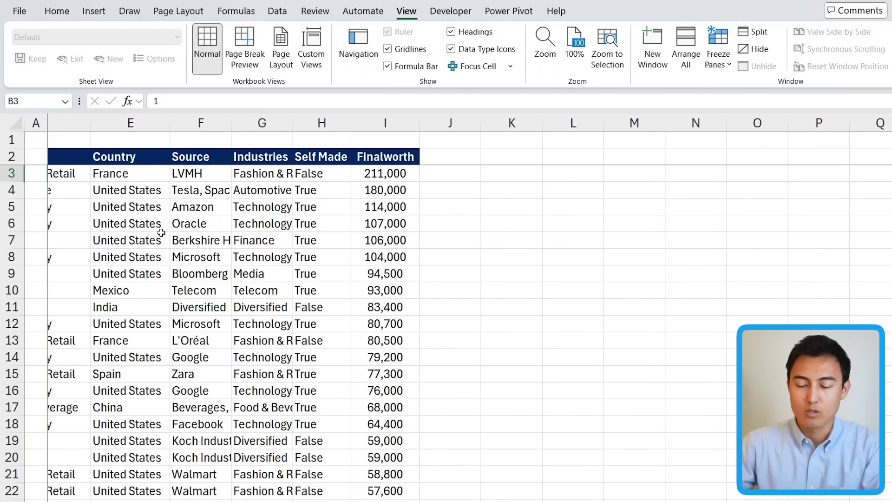
scroll(161, 232, "left", 3)
left_click(32, 176)
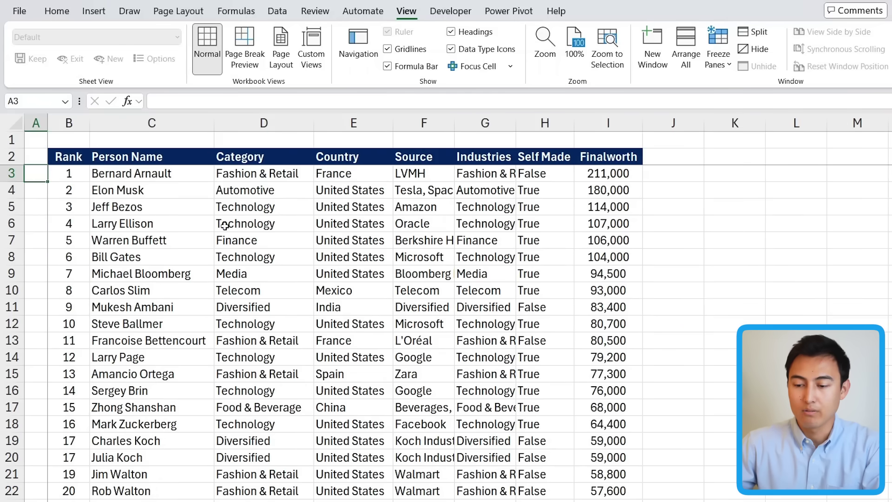
scroll(225, 226, "right", 3)
scroll(395, 258, "left", 2)
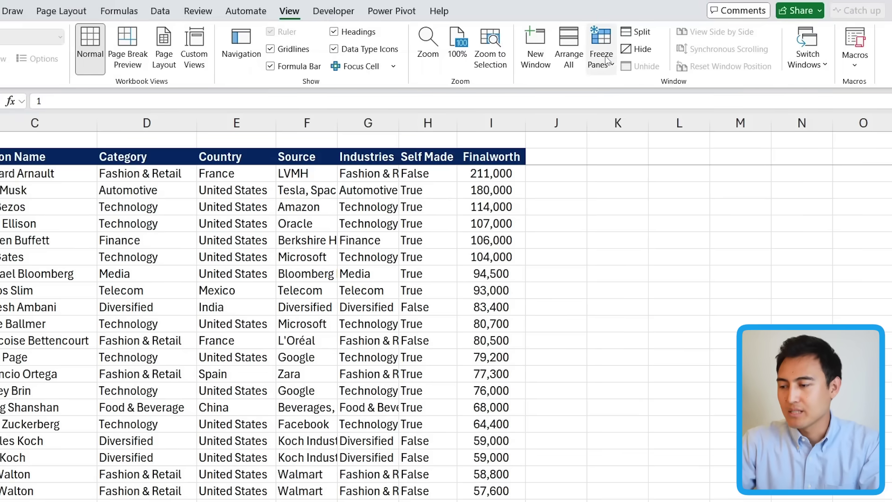
left_click(602, 60)
left_click(635, 90)
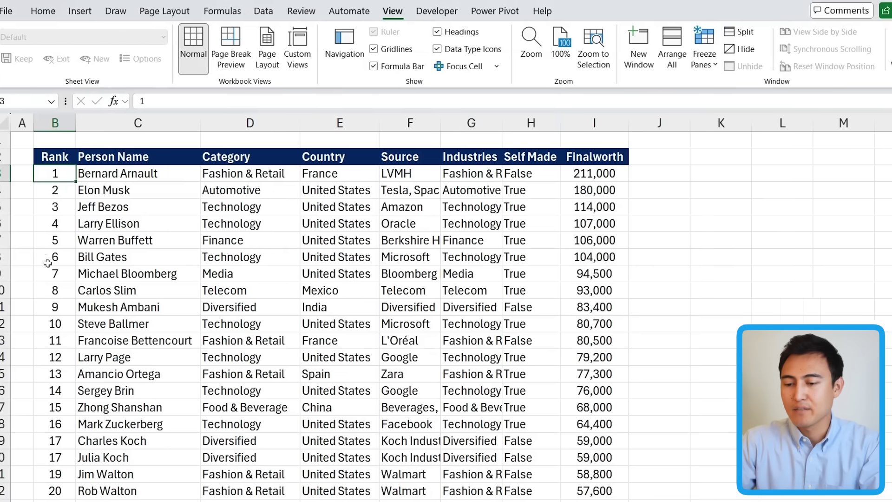
Convert the billionaires range $B$2:$I$99 into a table with headers.
scroll(196, 266, "down", 1)
scroll(196, 266, "up", 1)
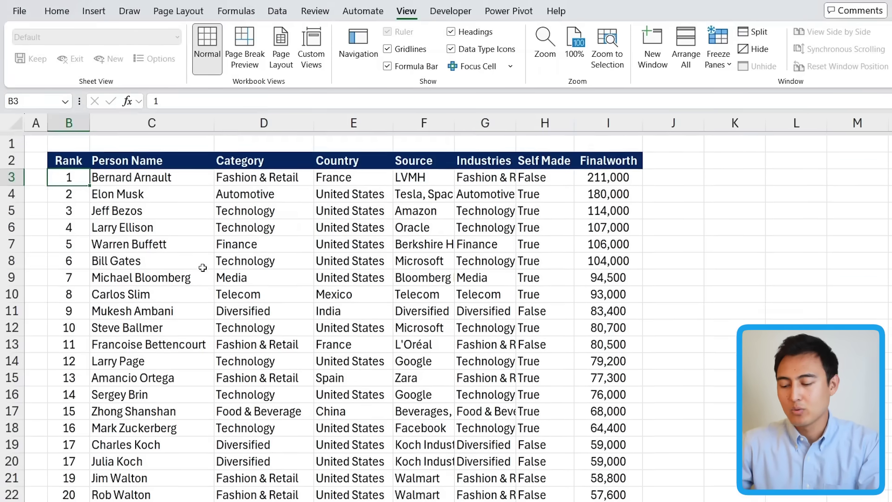
key("ctrl+t")
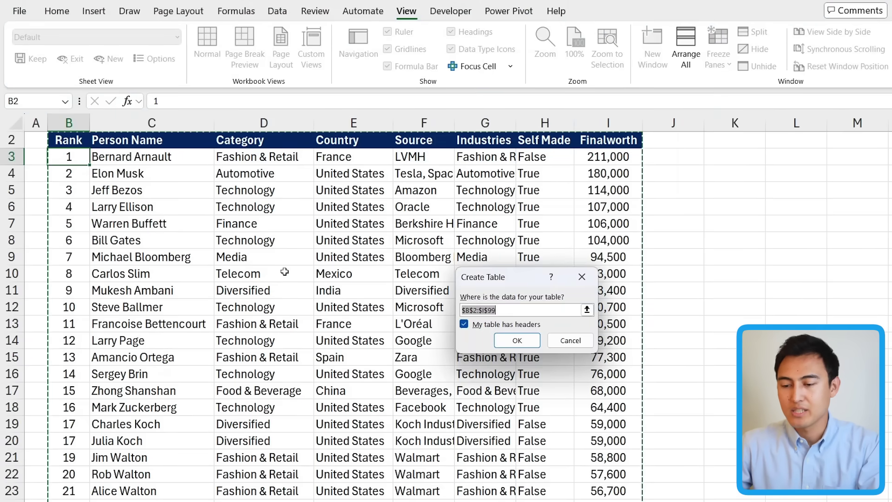
key("Return")
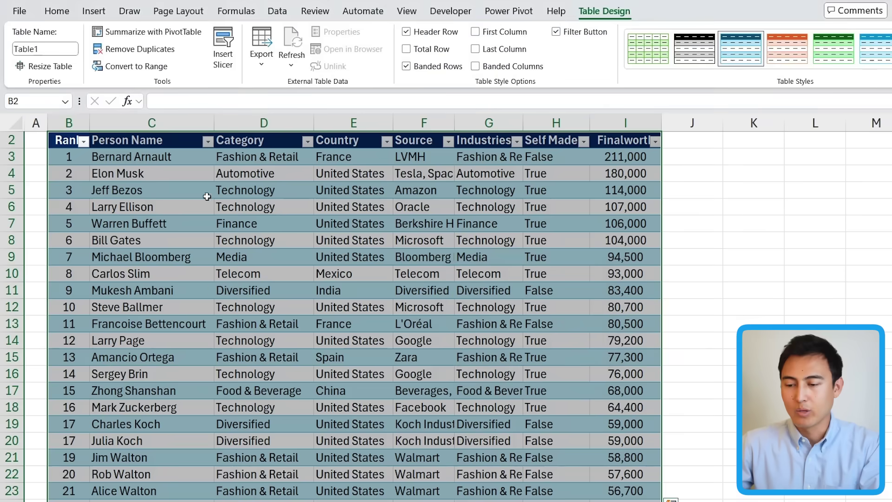
scroll(308, 255, "down", 3)
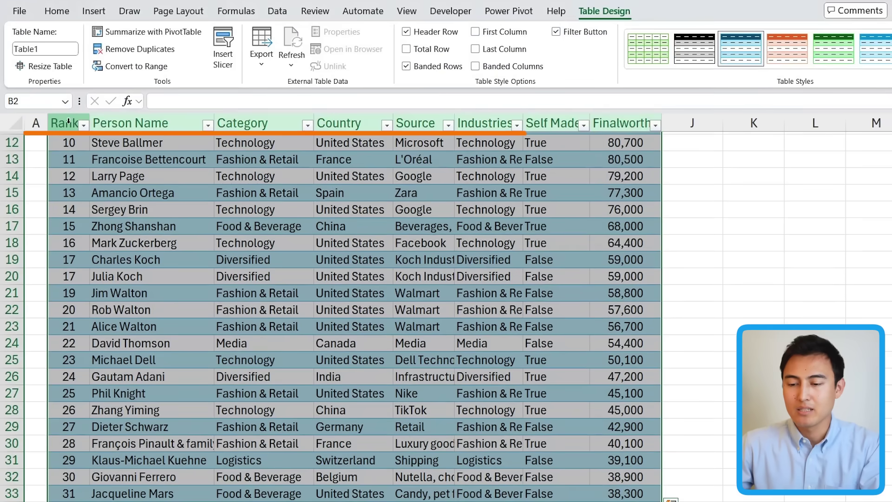
scroll(49, 149, "up", 3)
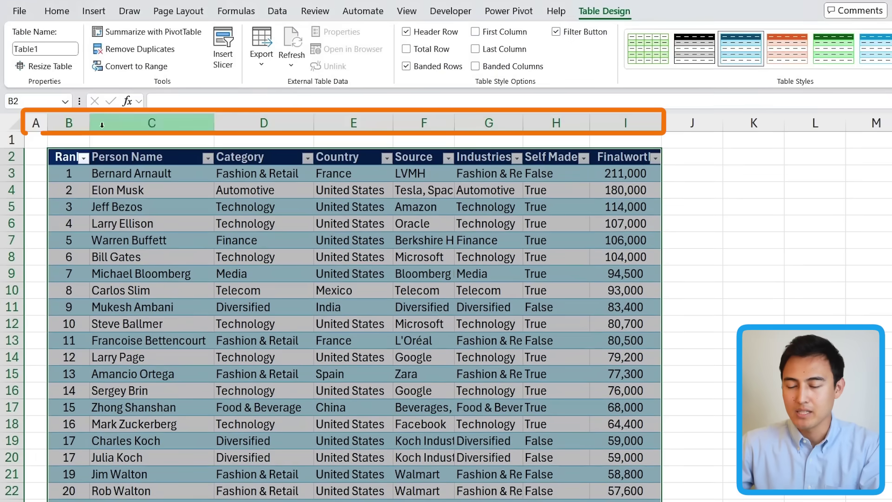
scroll(171, 271, "down", 4)
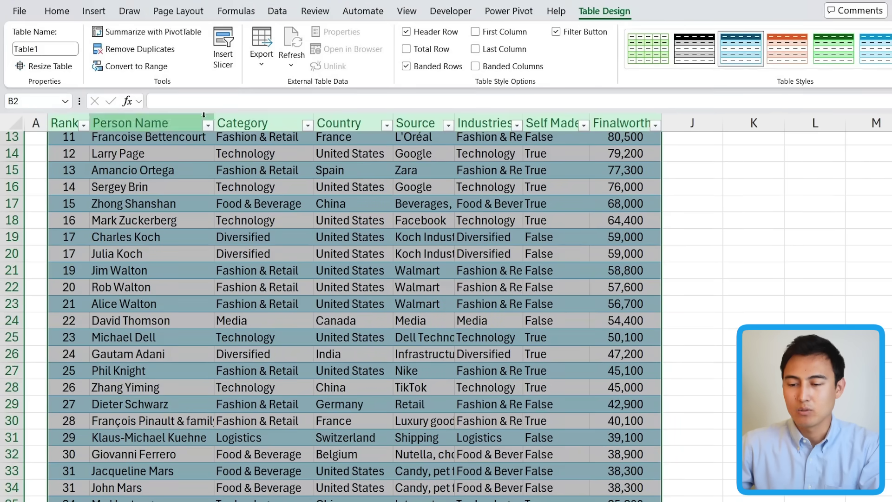
scroll(421, 246, "down", 3)
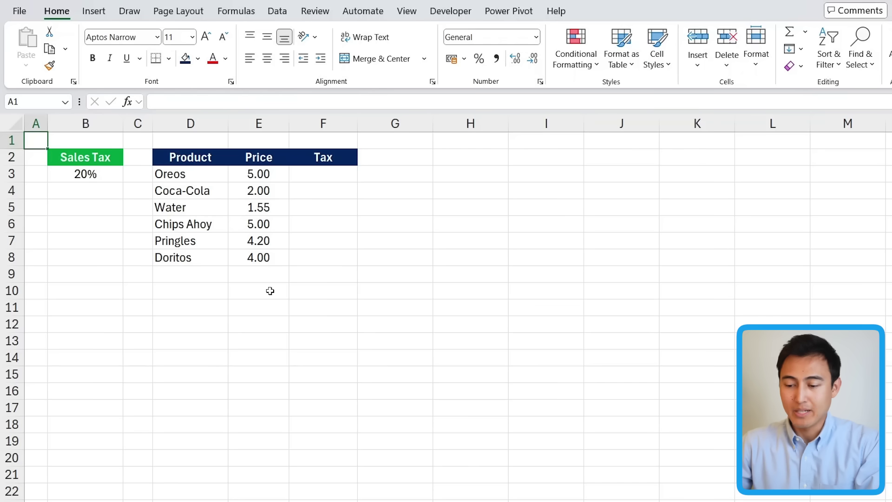
left_click(270, 291)
key("Up")
key("Up")
key("Up")
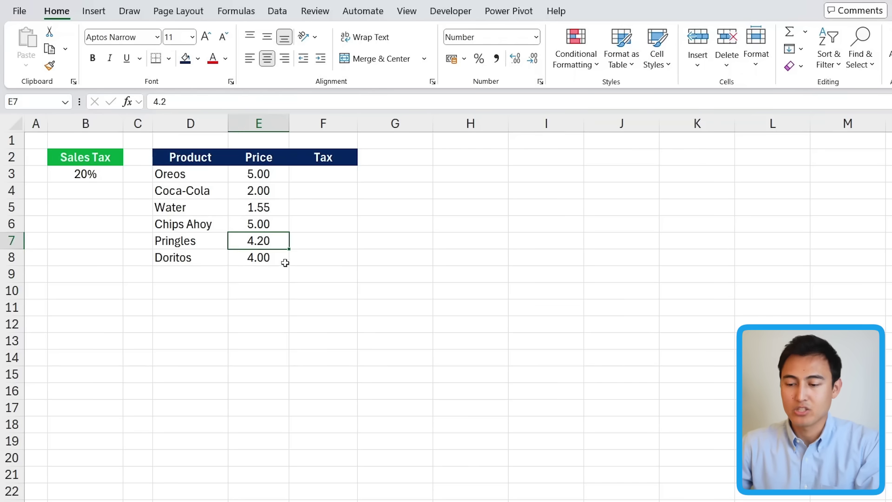
left_click(198, 59)
left_click(242, 262)
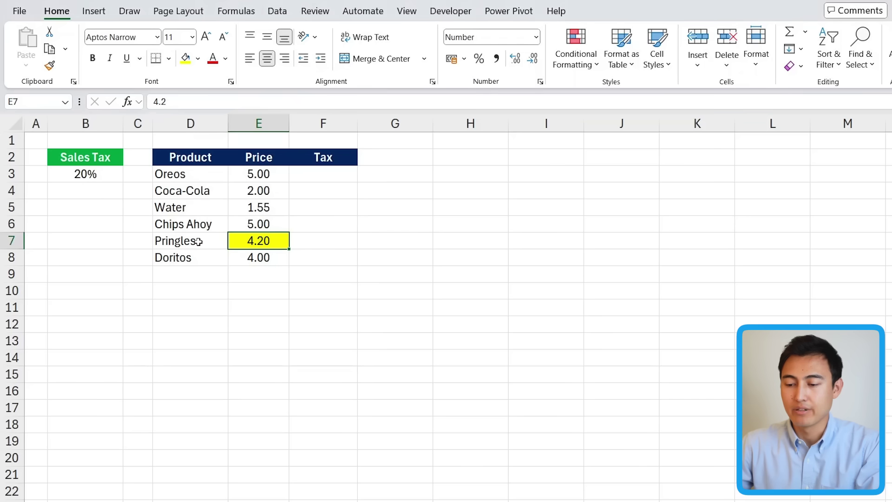
key("Up")
key("Up")
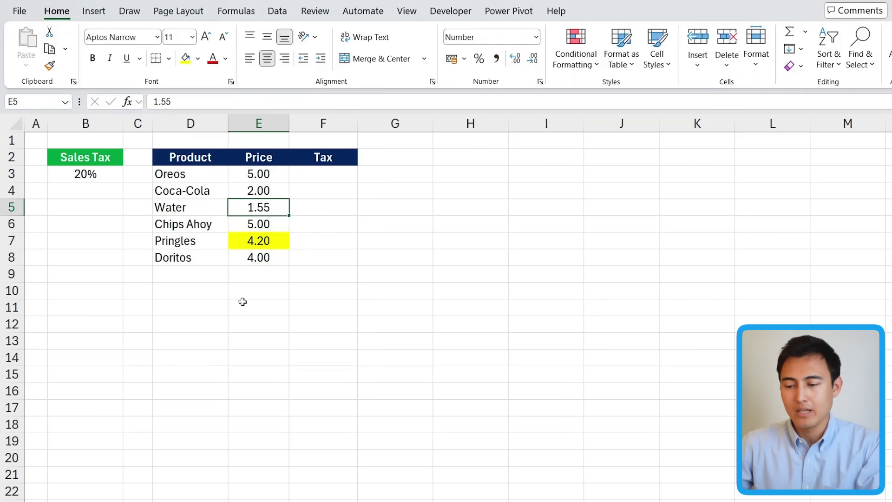
left_click(198, 59)
key("Escape")
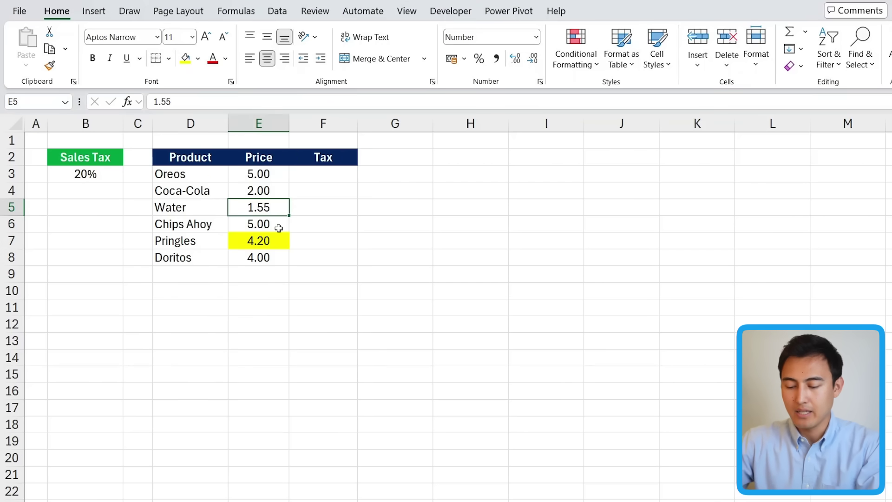
key("F4")
key("Down")
key("Down")
key("Down")
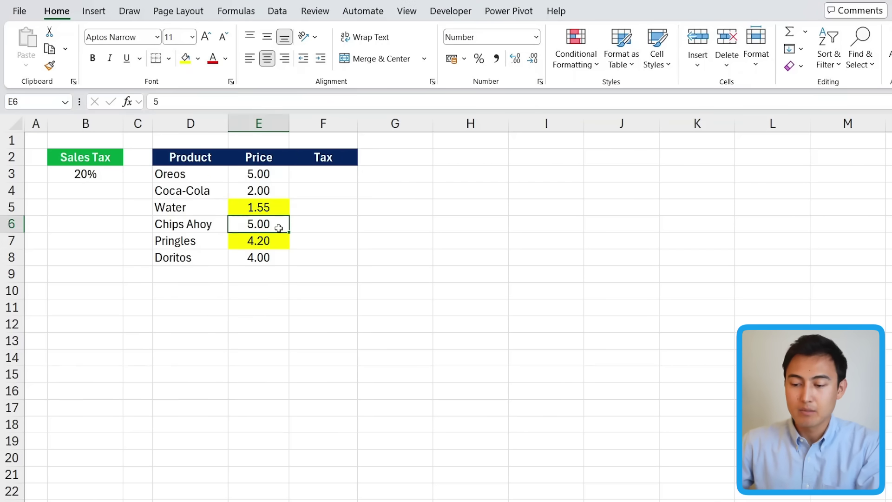
key("Up")
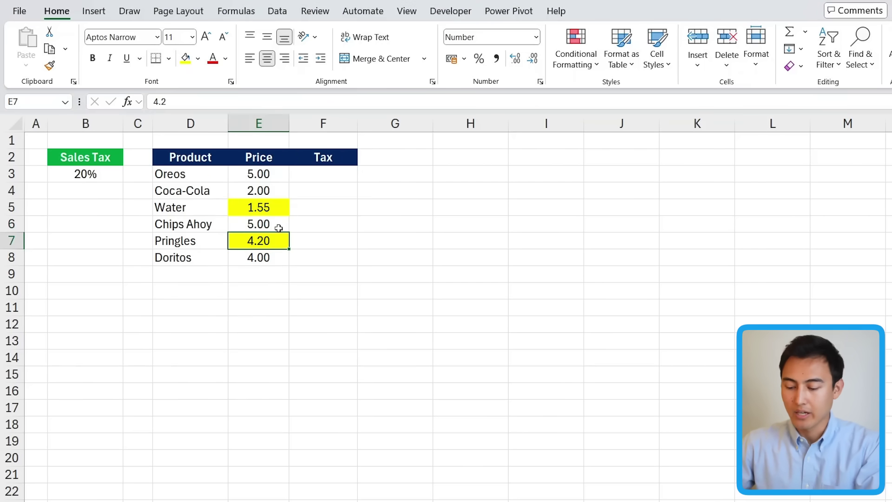
key("ctrl+b")
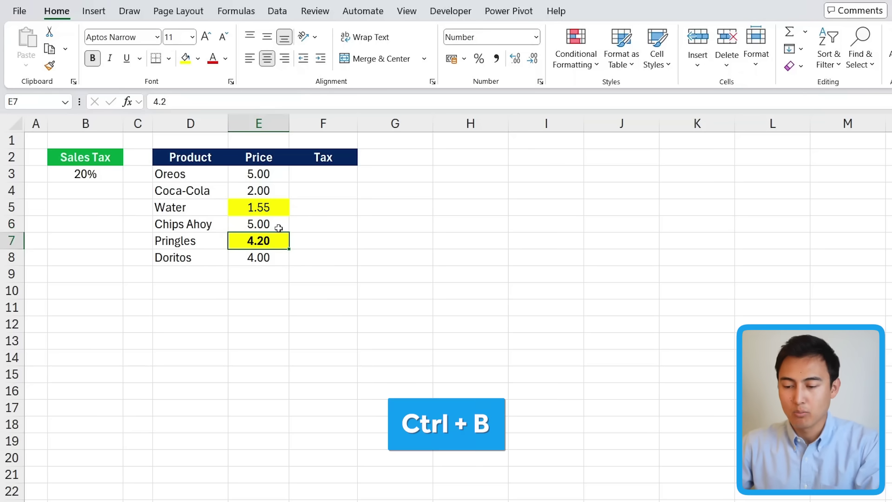
key("Down")
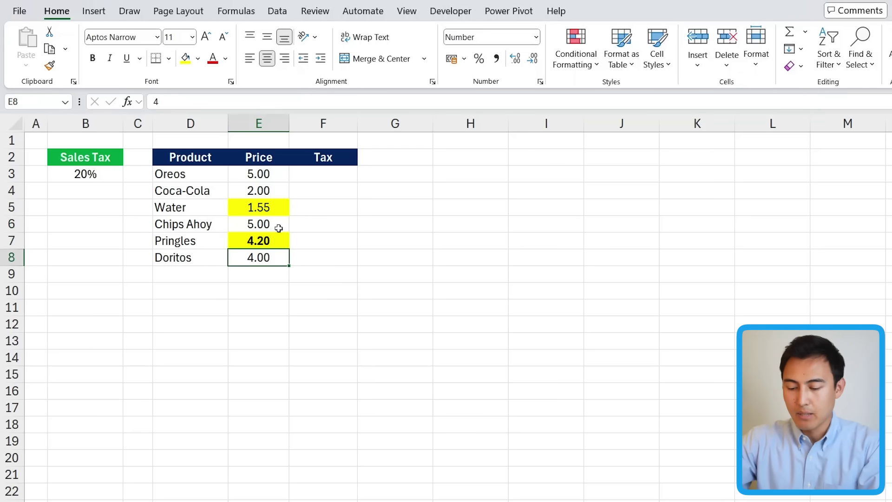
key("F4")
key("Return")
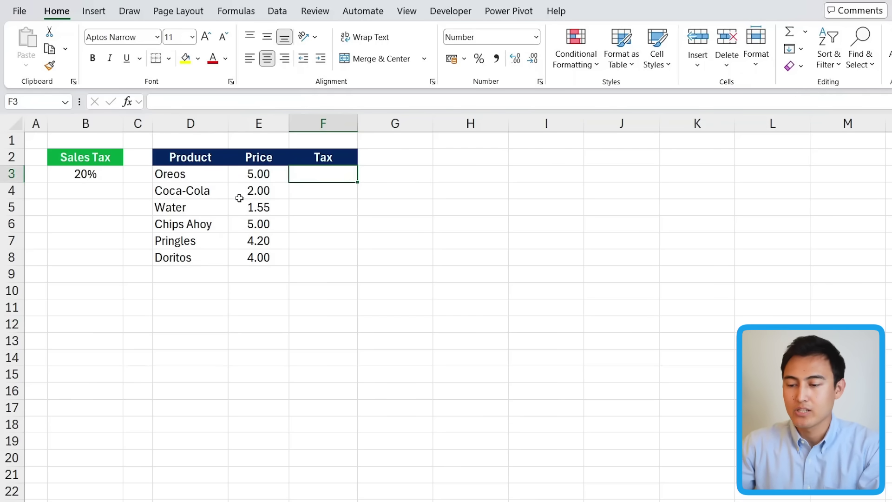
Enter =E3*B3 in F3 and fill it down the Tax column to F8.
type("=")
left_click(281, 176)
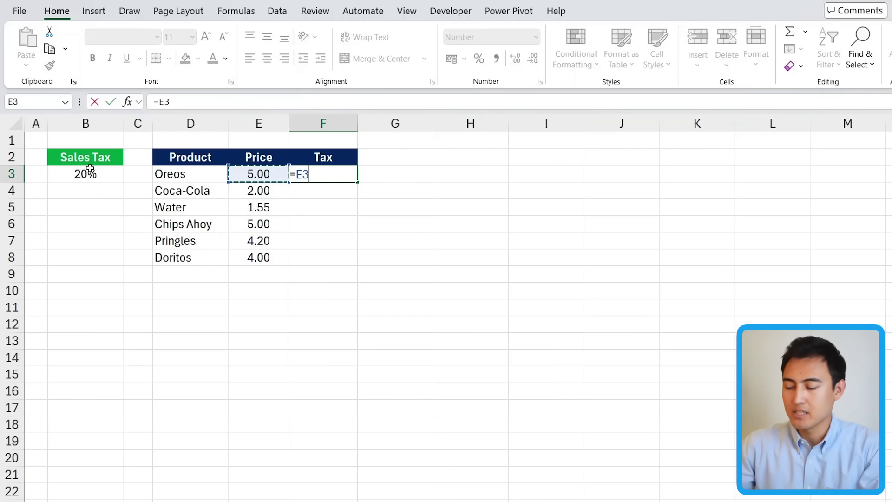
type("*")
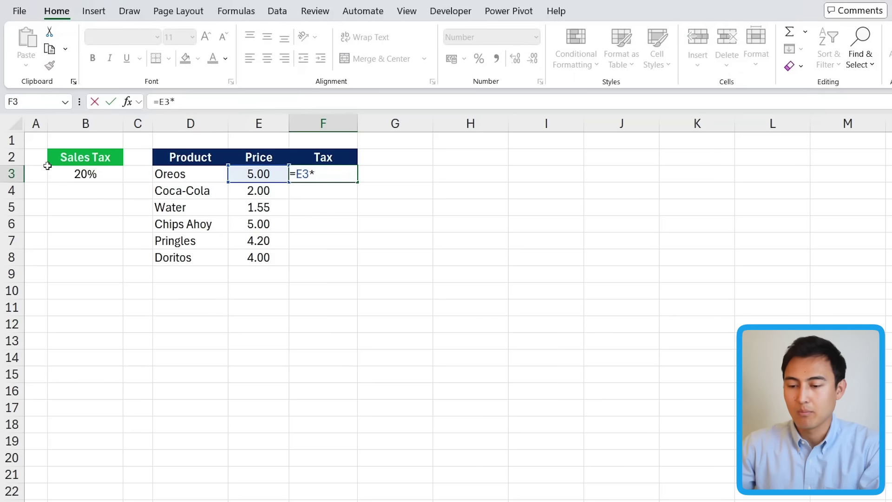
left_click(74, 173)
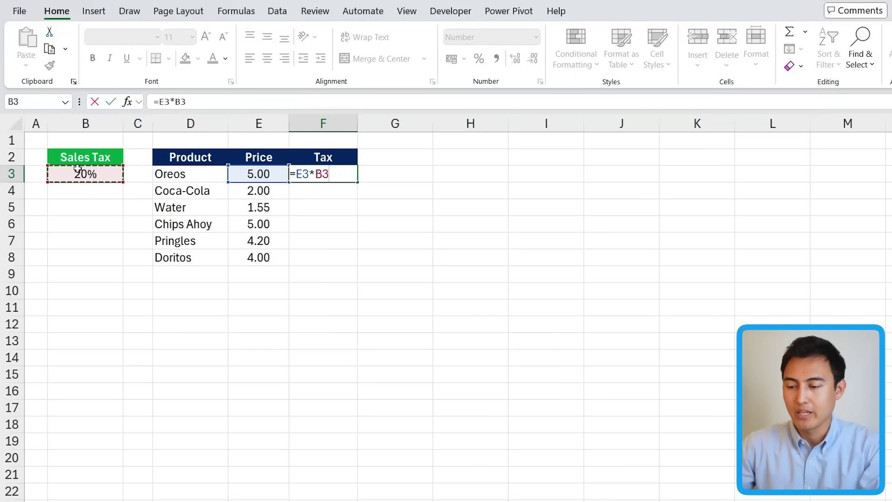
key("ctrl+Return")
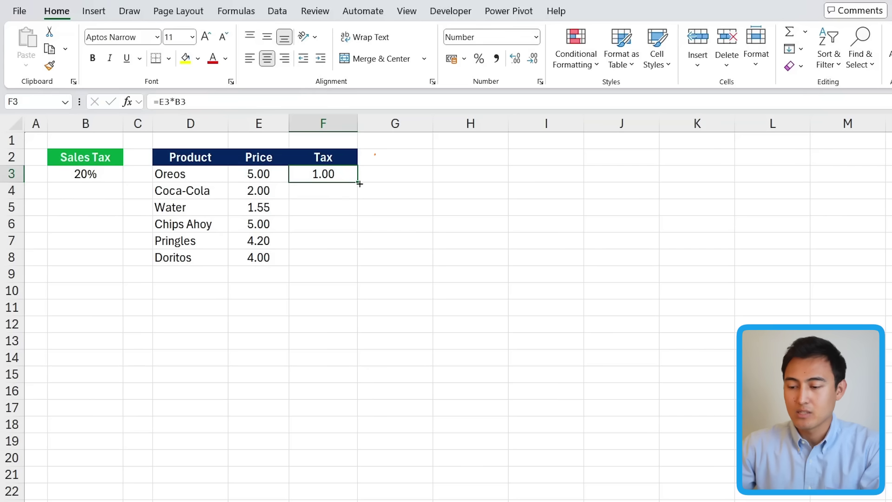
left_click_drag(359, 183, 358, 266)
Inspect the copied Coca-Cola and Water tax formulas, then return to the Oreos formula.
left_click(313, 191)
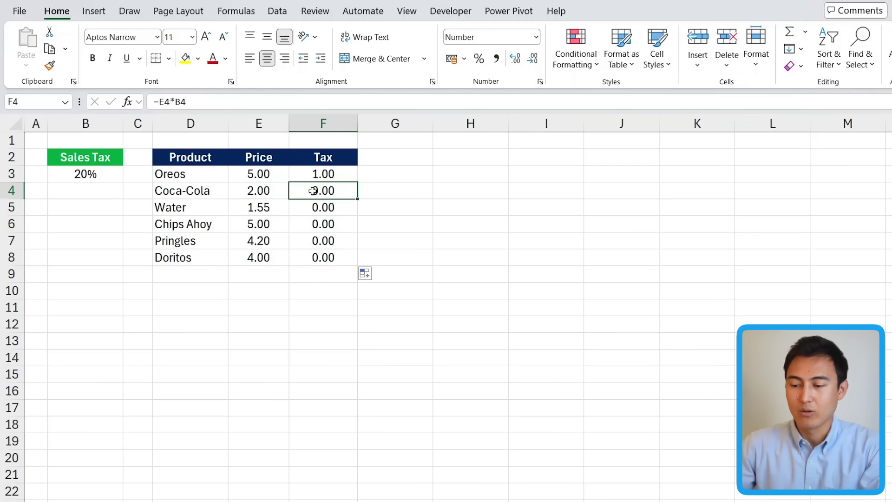
left_click(331, 211)
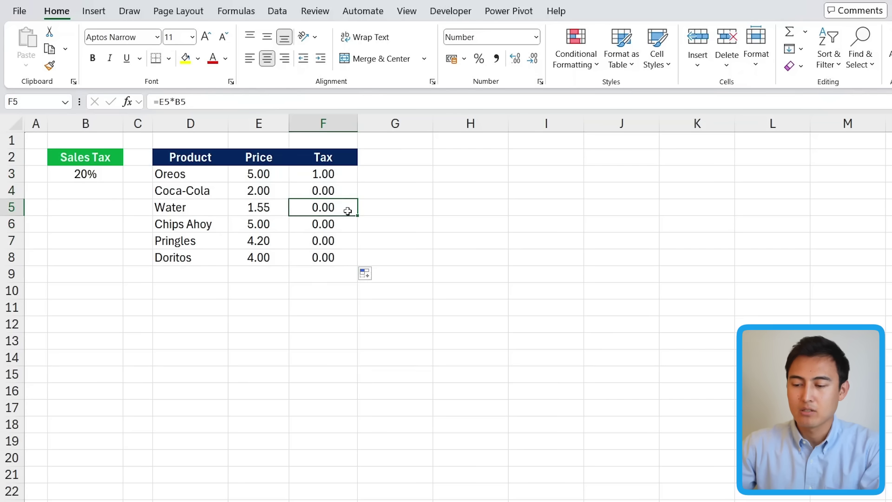
double_click(347, 210)
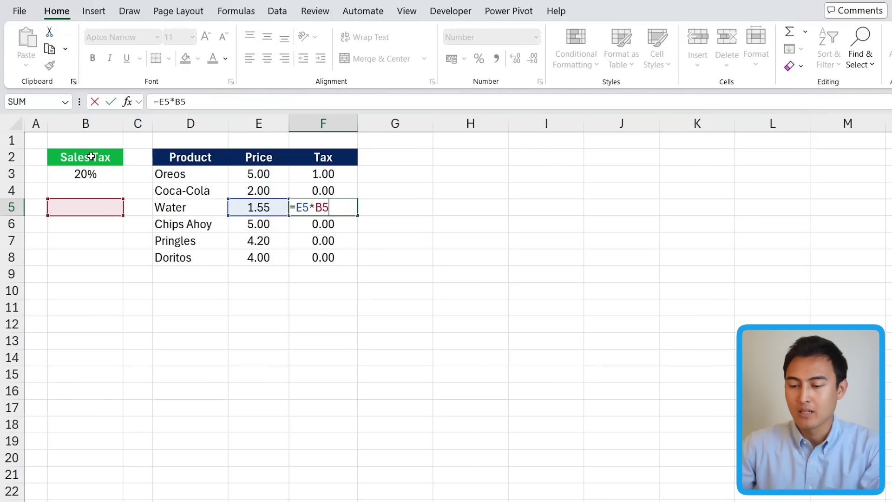
left_click_drag(92, 200, 96, 174)
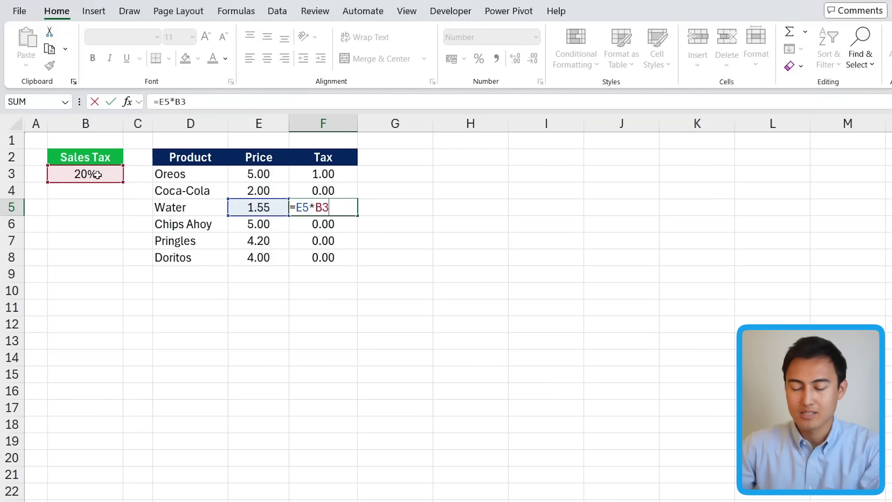
key("Escape")
key("Up")
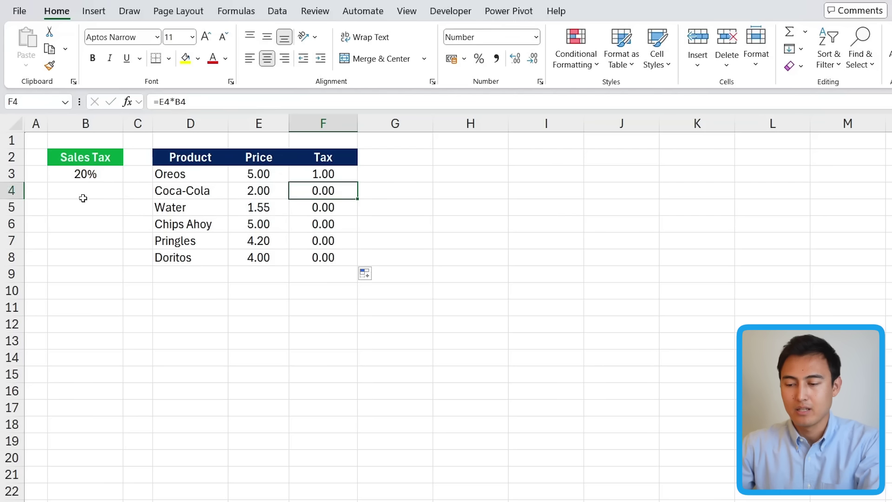
key("Up")
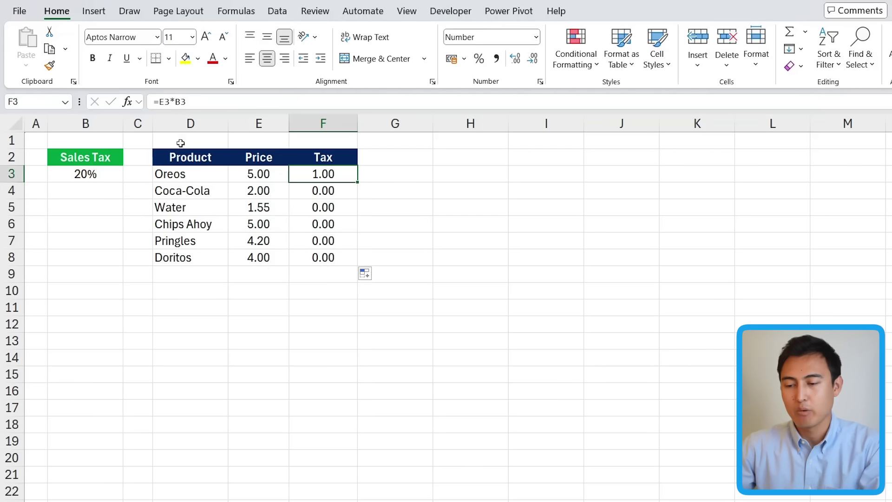
left_click(205, 102)
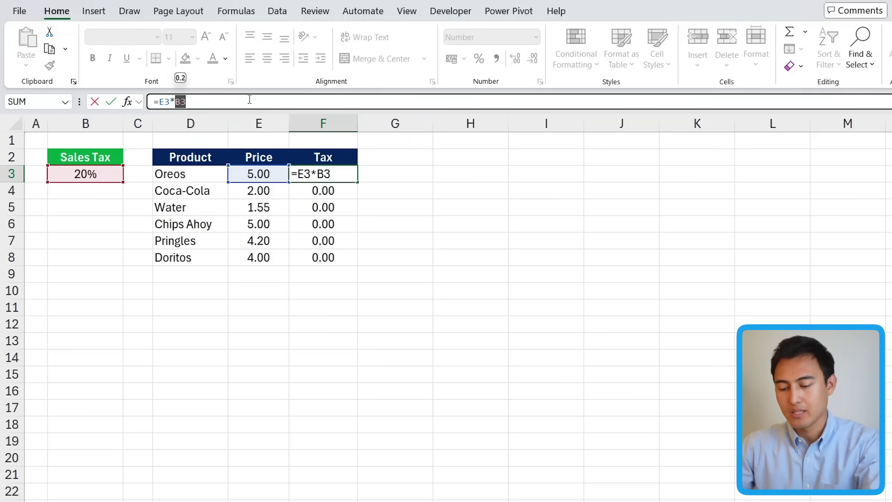
Change F3 to =E3*B$3 and fill it down, giving taxes 1.00 through 0.80.
key("F4")
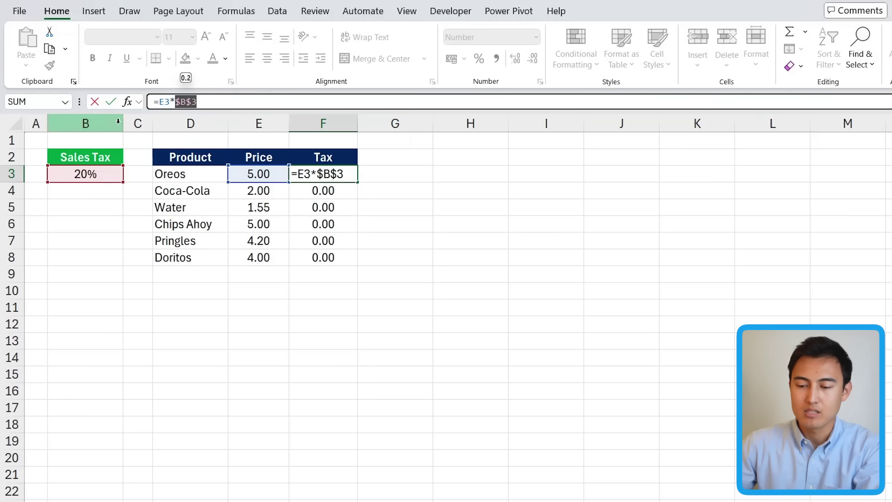
left_click(176, 102)
key("BackSpace")
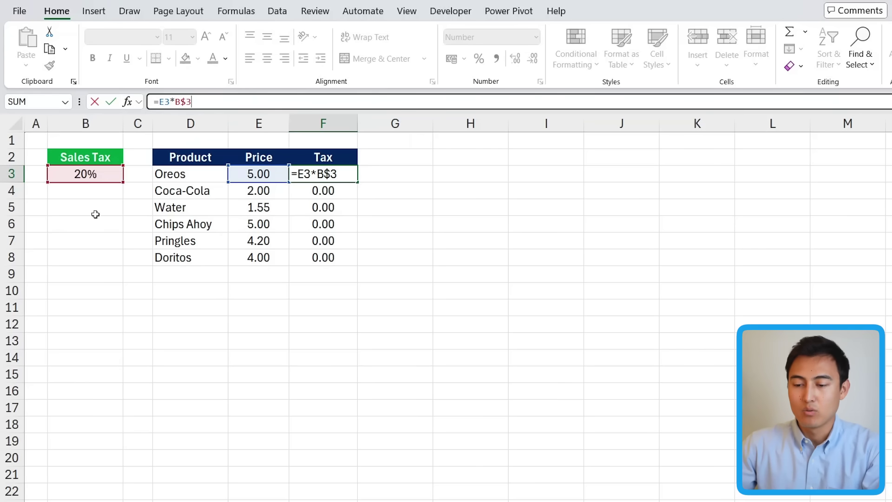
key("Return")
left_click(306, 173)
double_click(359, 181)
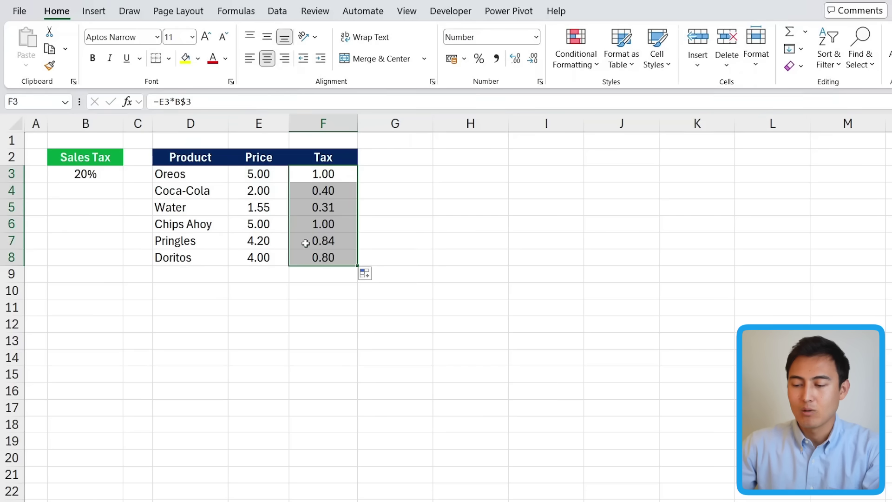
key("Down")
key("Down")
key("Down")
key("Down")
key("Down")
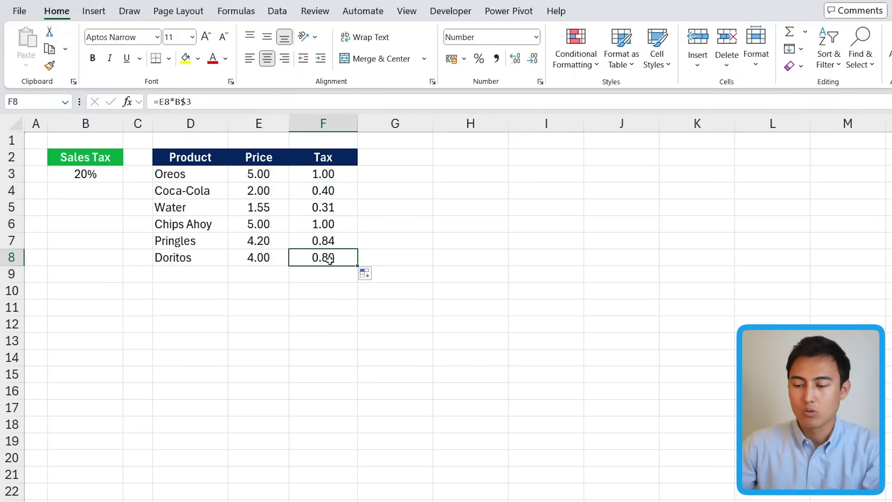
double_click(329, 259)
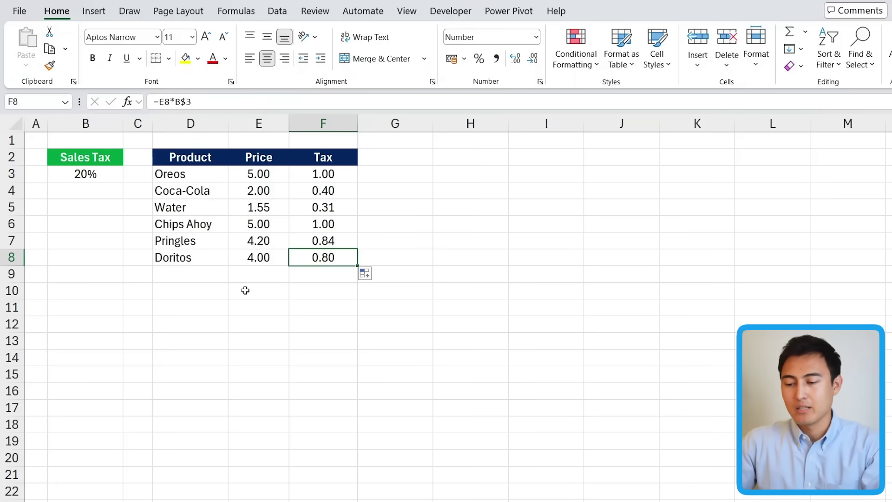
key("Down")
key("Down")
key("Down")
key("Down")
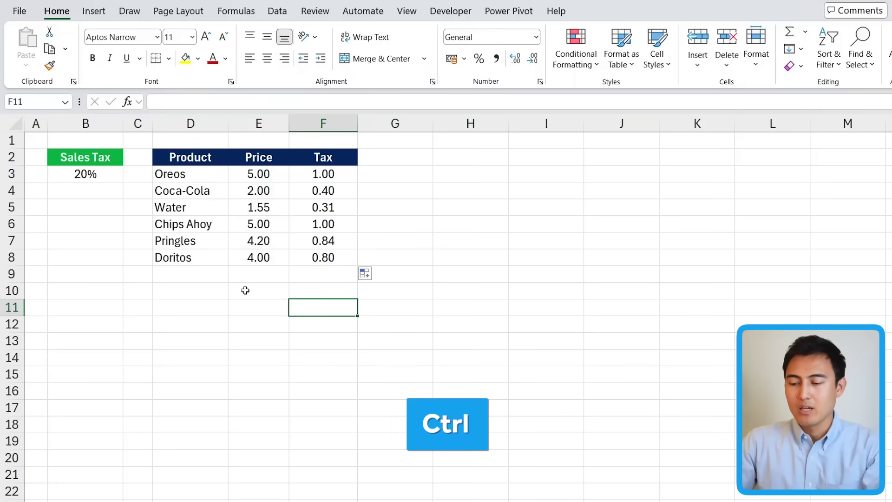
key("Up")
key("Up")
key("Down")
key("ctrl+Down")
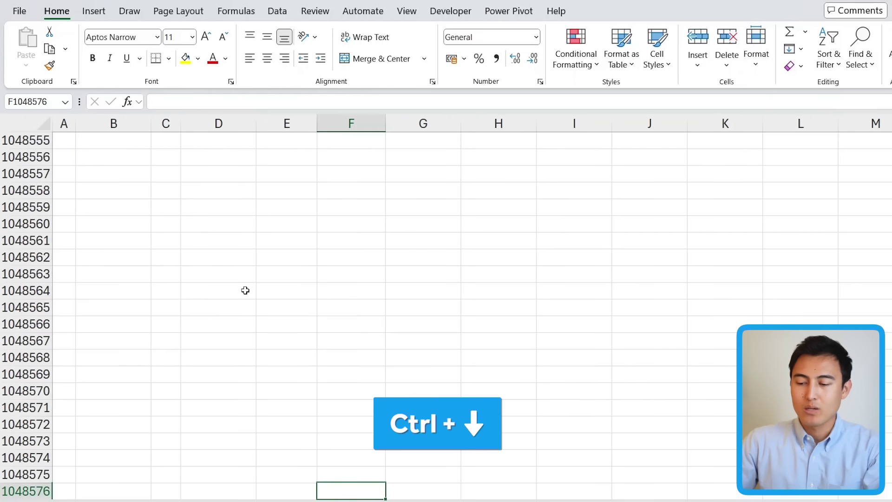
key("ctrl+Up")
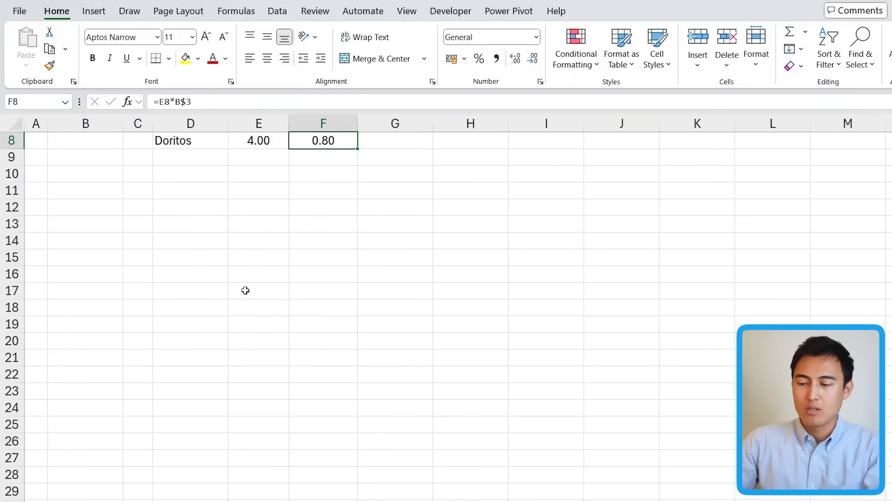
key("ctrl+Up")
key("ctrl+Right")
key("ctrl+Left")
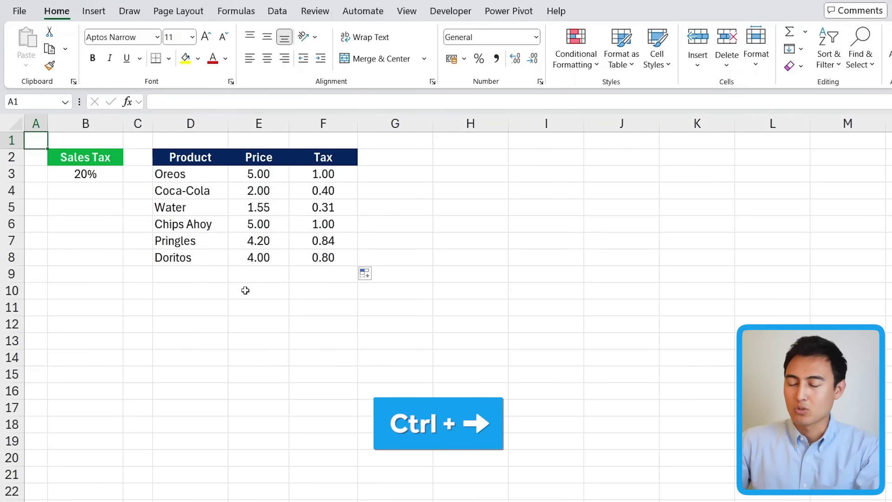
key("Down")
key("Down")
key("Right")
key("Down")
key("Right")
key("Right")
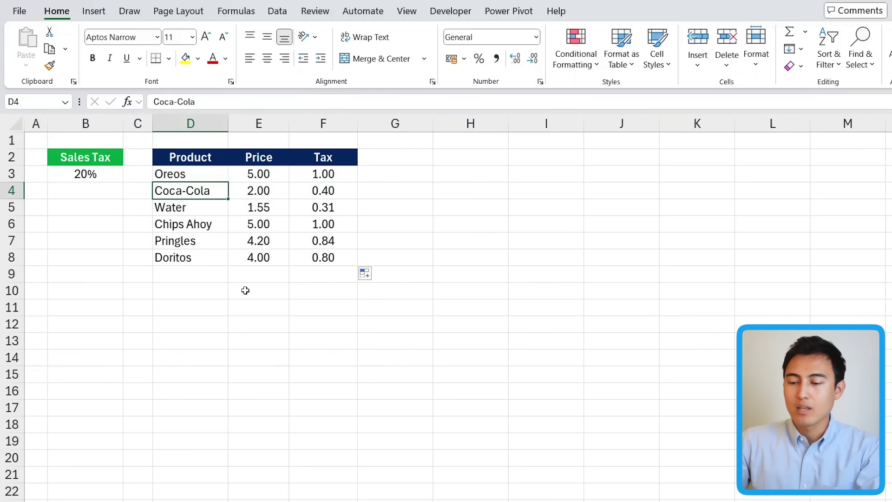
key("ctrl+Up")
key("ctrl+Down")
key("ctrl+Up")
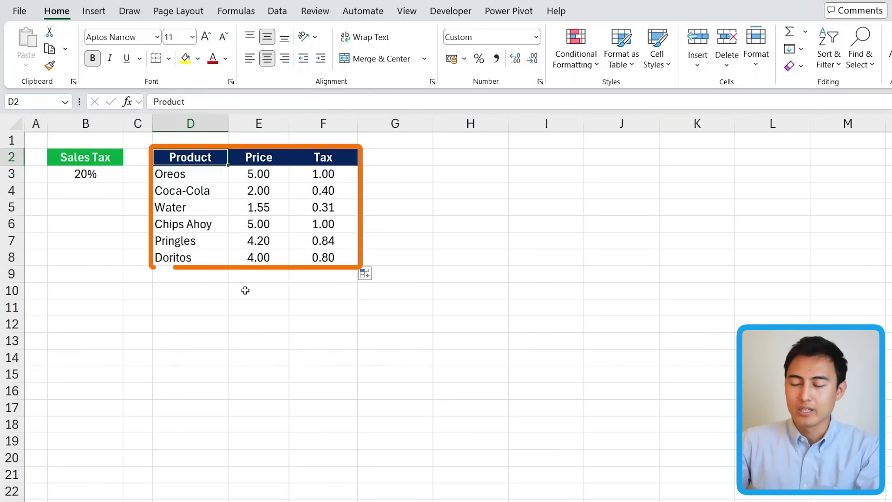
key("ctrl+Down")
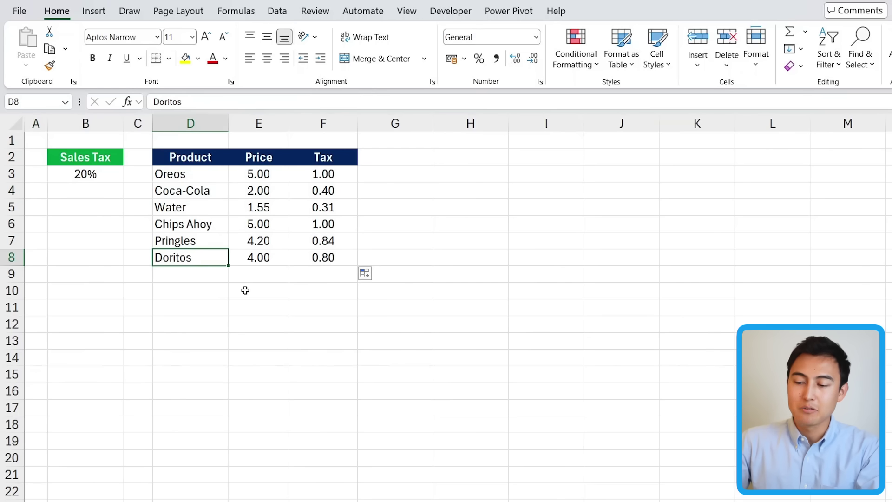
key("ctrl+Right")
key("ctrl+Up")
key("ctrl+Left")
key("ctrl+Down")
key("ctrl+Up")
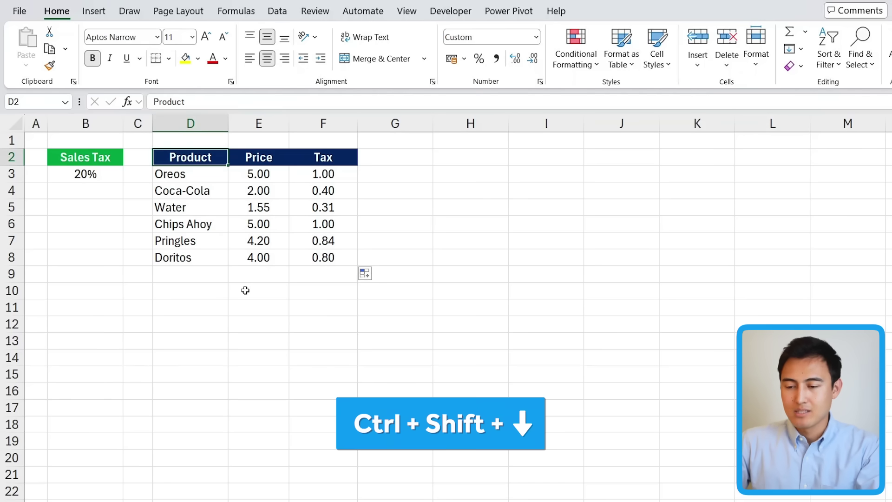
key("ctrl+shift+Down")
key("ctrl+shift+Right")
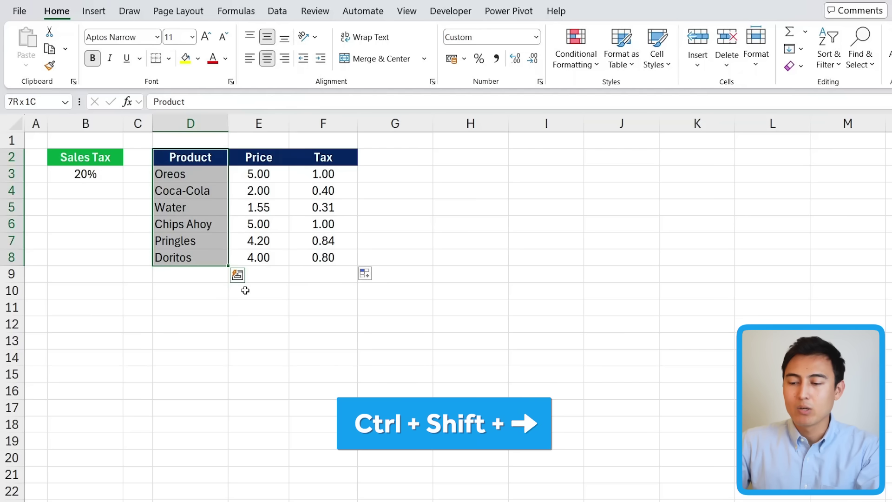
key("ctrl+shift+Right")
key("ctrl+shift+Right")
key("ctrl+shift+Left")
key("ctrl+shift+Left")
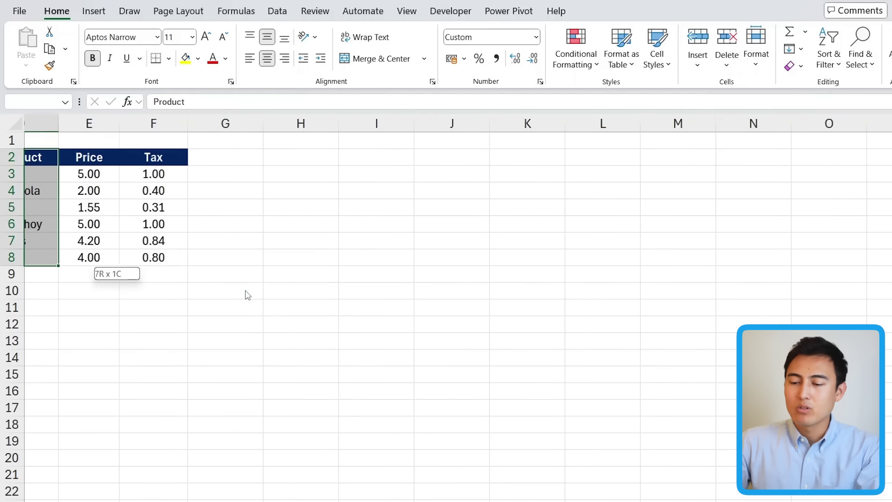
key("ctrl+shift+Right")
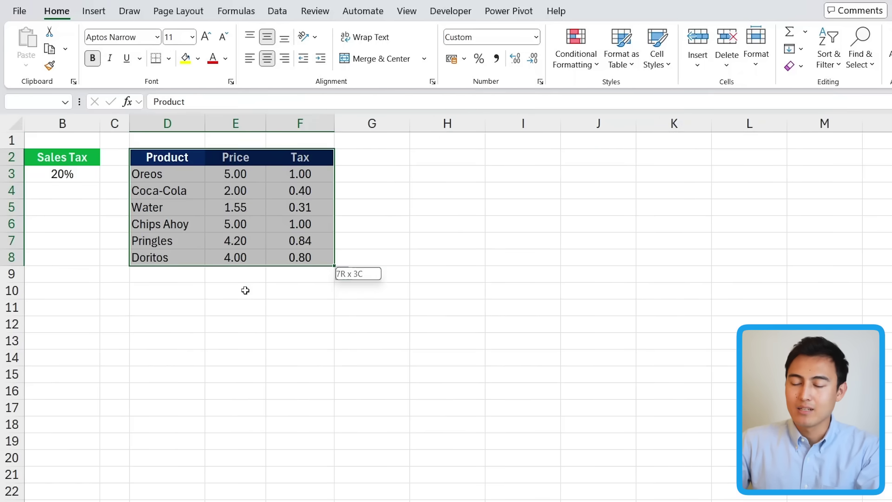
key("shift+BackSpace")
key("ctrl+shift+Down")
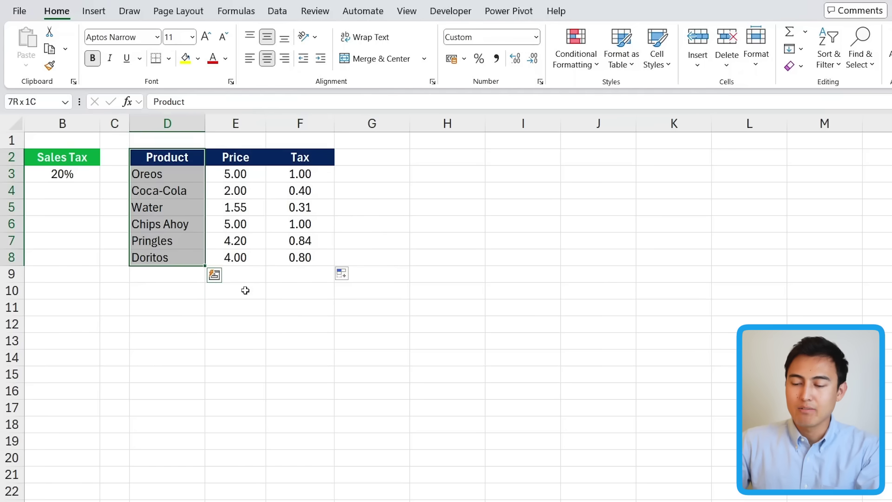
key("ctrl+Down")
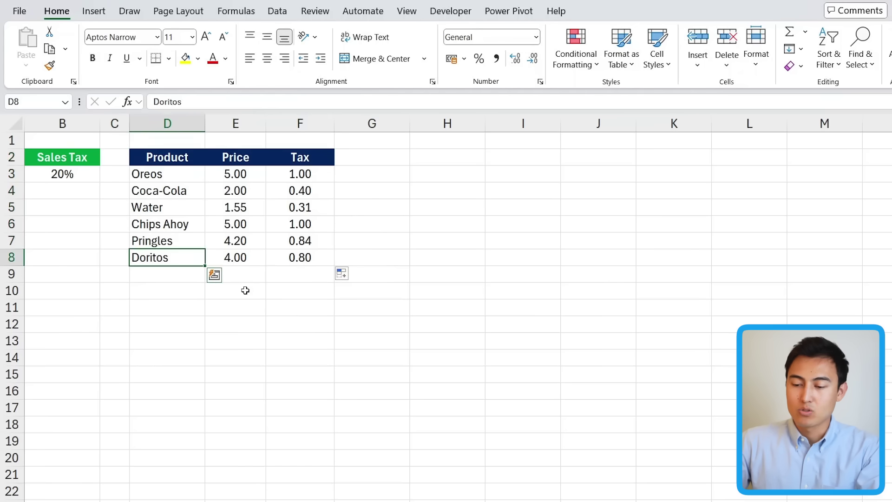